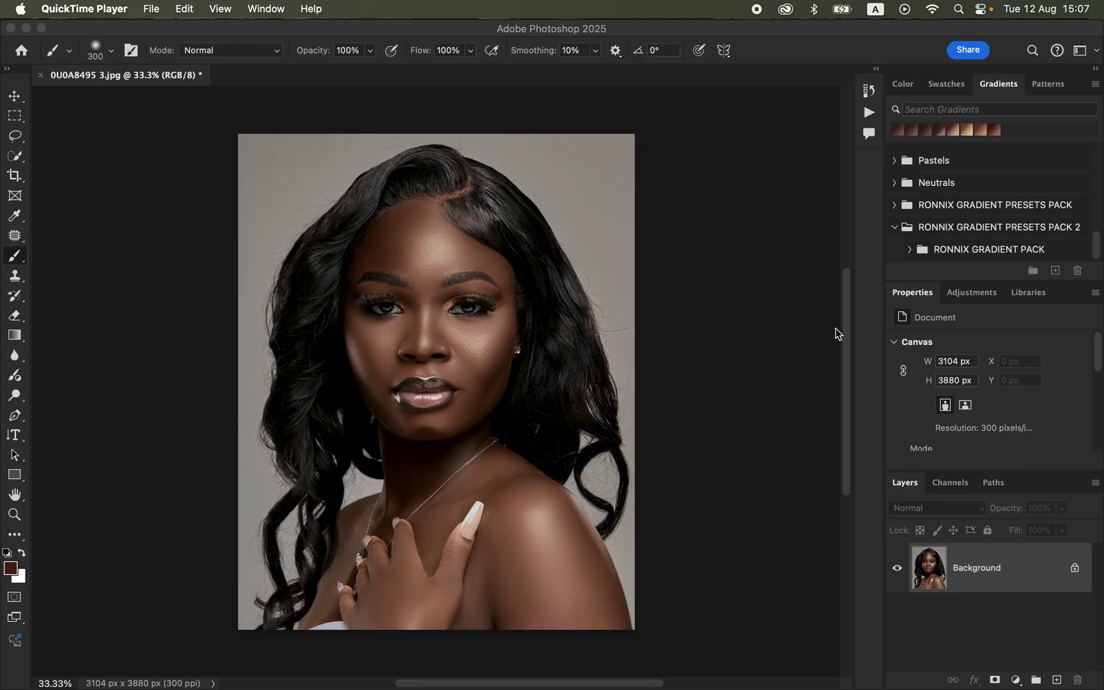
# Play the RONNIX SKIN TONE GRADIENT action from the Actions panel to add a Soft Light gradient map.
pyautogui.moveTo(844, 322)
pyautogui.mouseDown()
pyautogui.moveTo(845, 313)
pyautogui.moveTo(849, 333)
pyautogui.moveTo(845, 322)
pyautogui.mouseUp()
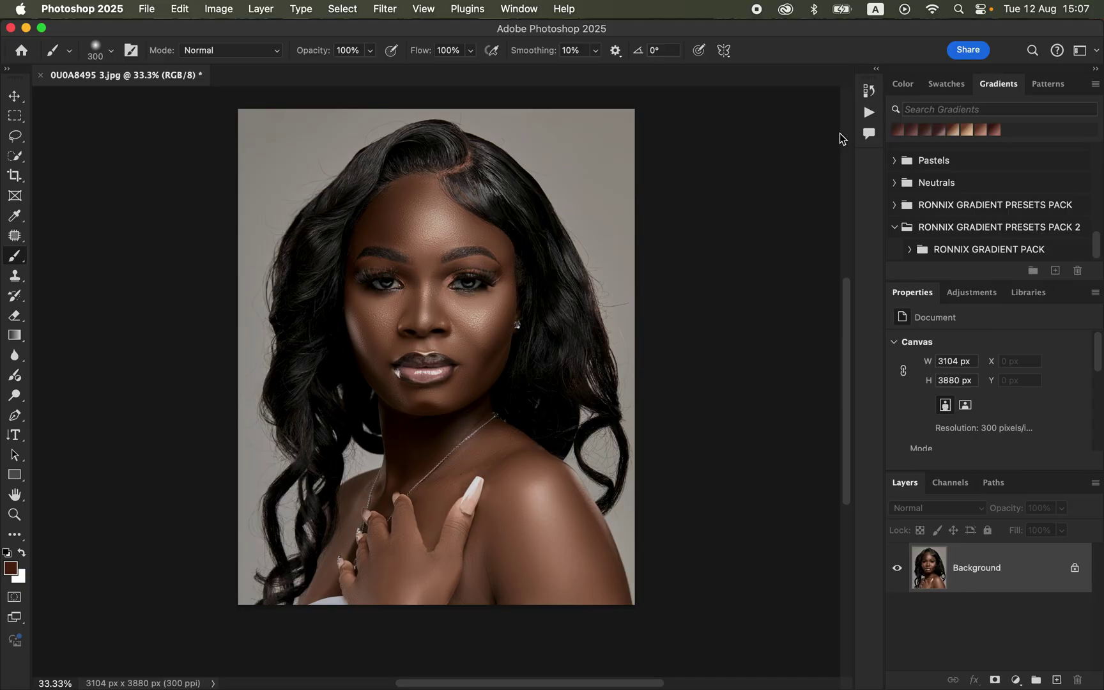
pyautogui.click(868, 111)
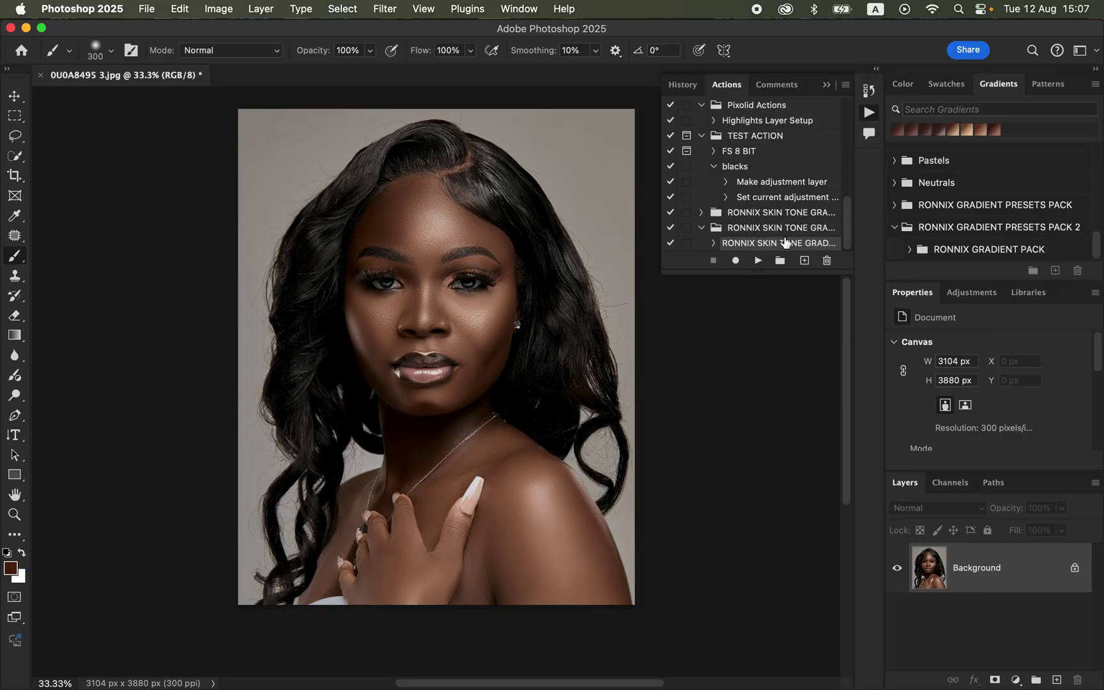
pyautogui.click(758, 261)
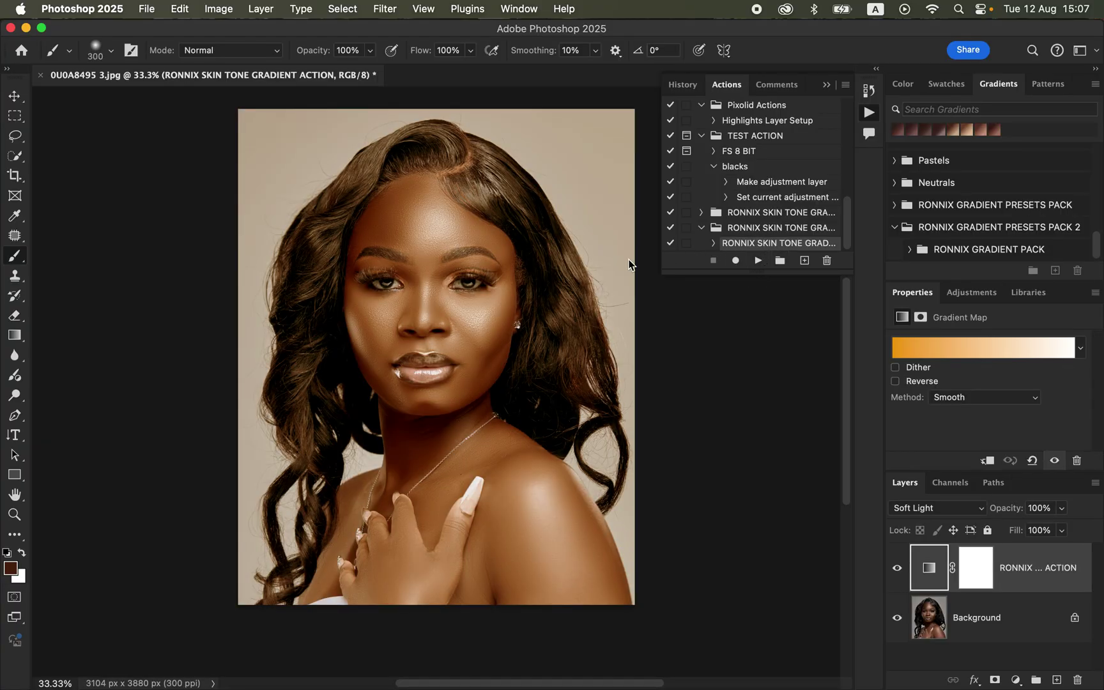
pyautogui.click(827, 85)
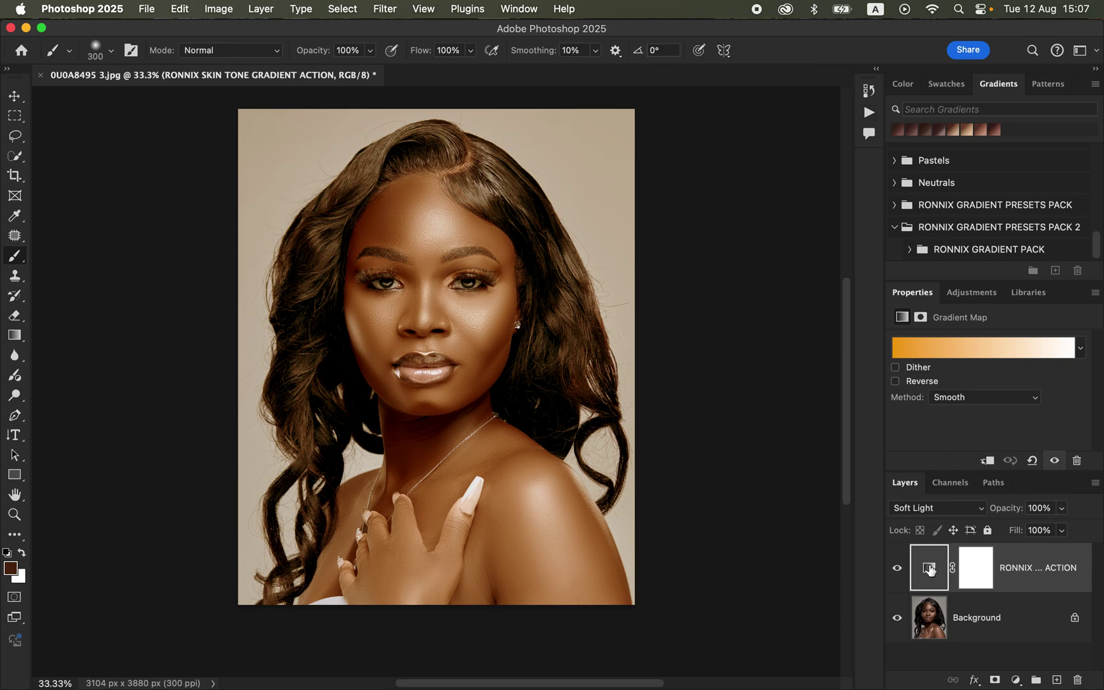
# Open RONNIX GRADIENT PACK in the gradient map's editor and preview its presets one by one.
pyautogui.click(976, 348)
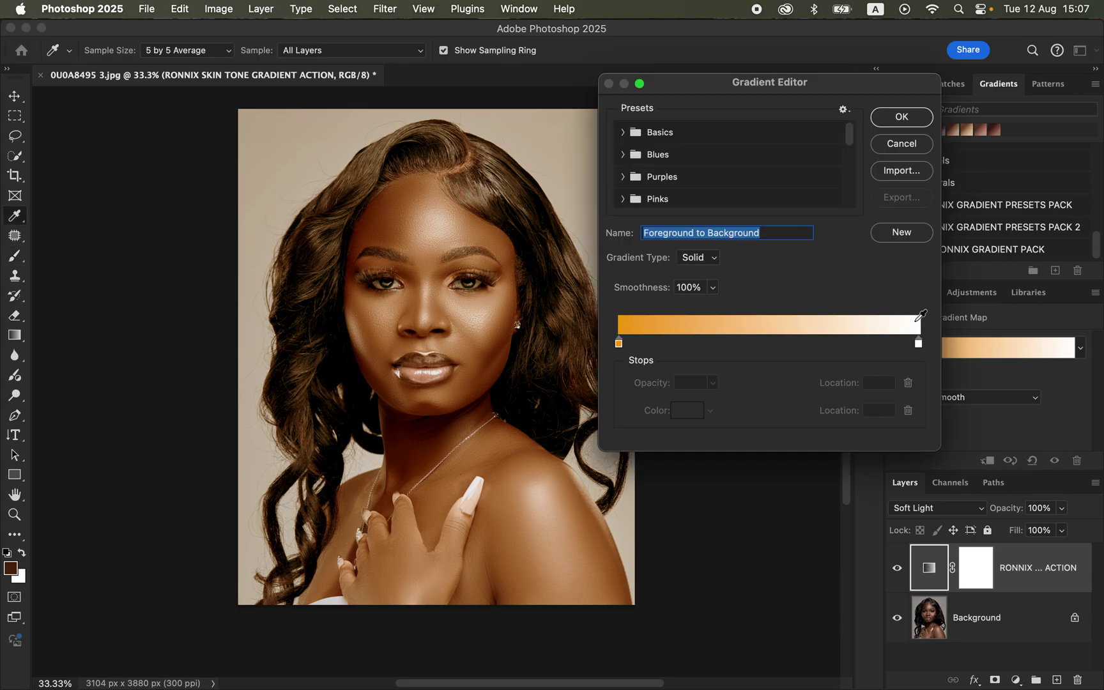
pyautogui.moveTo(853, 143); pyautogui.dragTo(853, 211)
pyautogui.click(622, 195)
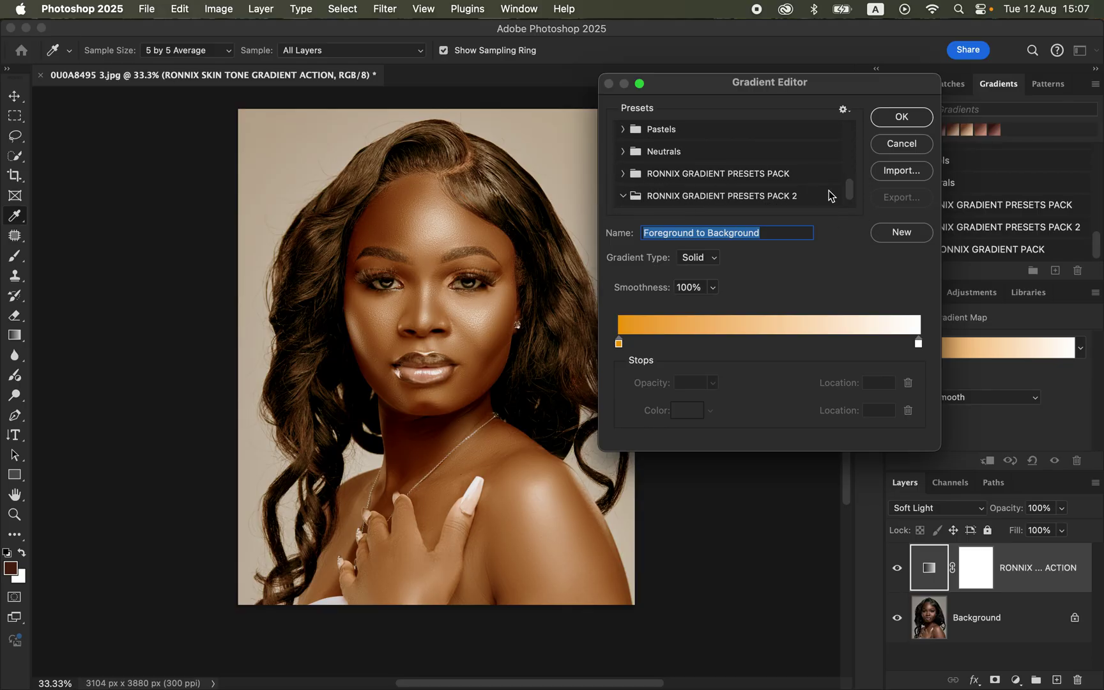
pyautogui.moveTo(849, 191); pyautogui.dragTo(856, 212)
pyautogui.click(638, 196)
pyautogui.click(657, 171)
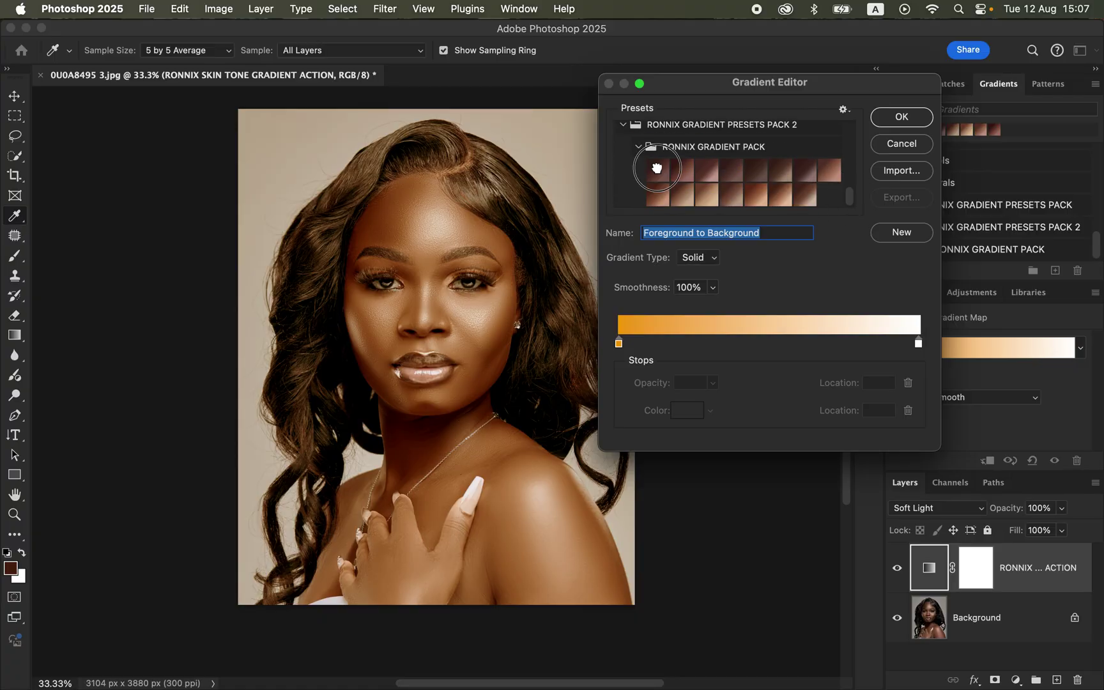
pyautogui.click(682, 171)
pyautogui.click(707, 171)
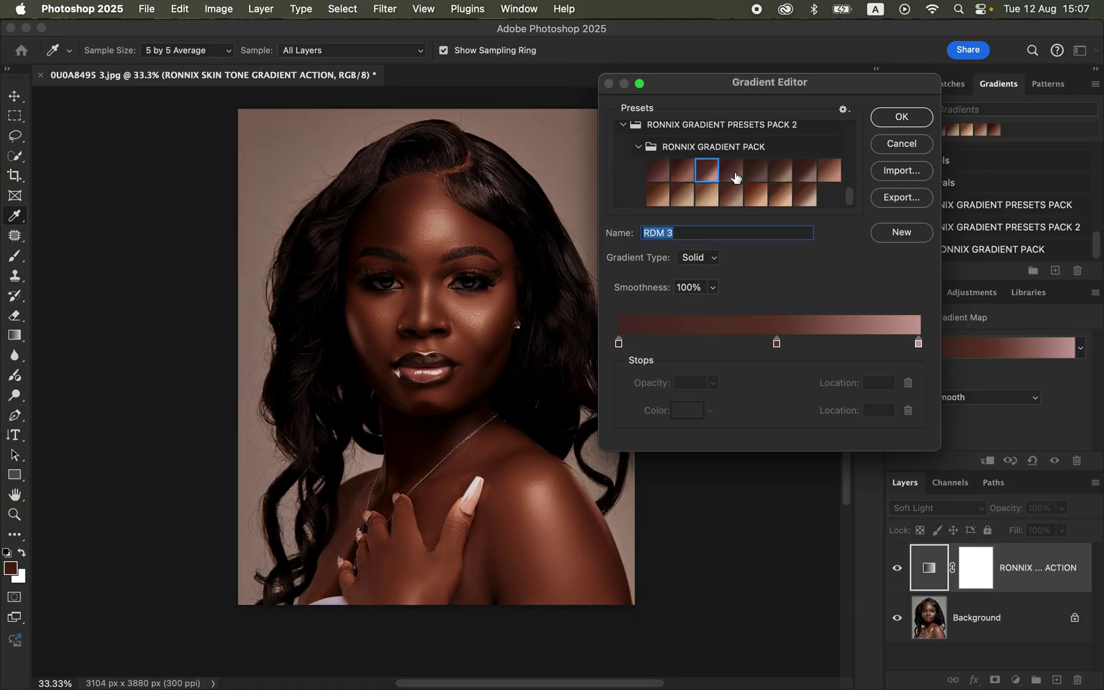
pyautogui.click(731, 171)
pyautogui.click(756, 172)
pyautogui.click(780, 171)
pyautogui.click(805, 172)
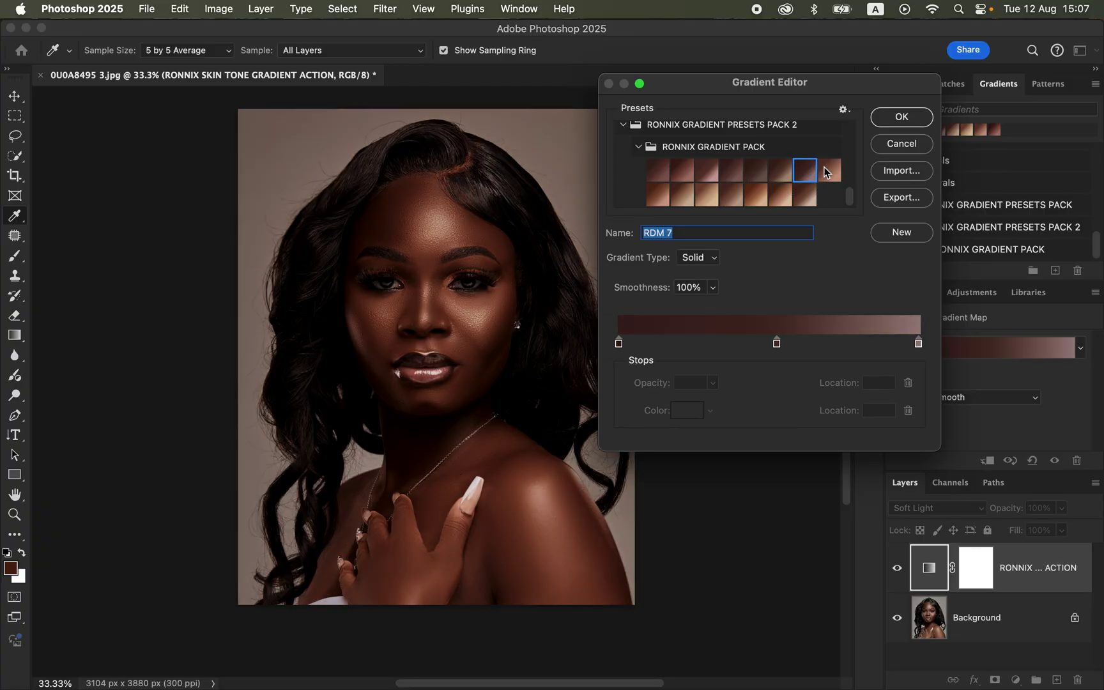
pyautogui.click(830, 171)
pyautogui.click(805, 194)
# Compare the lighter RL presets with RDM 1 to RDM 4, then apply RDM 4.
pyautogui.click(780, 195)
pyautogui.click(756, 195)
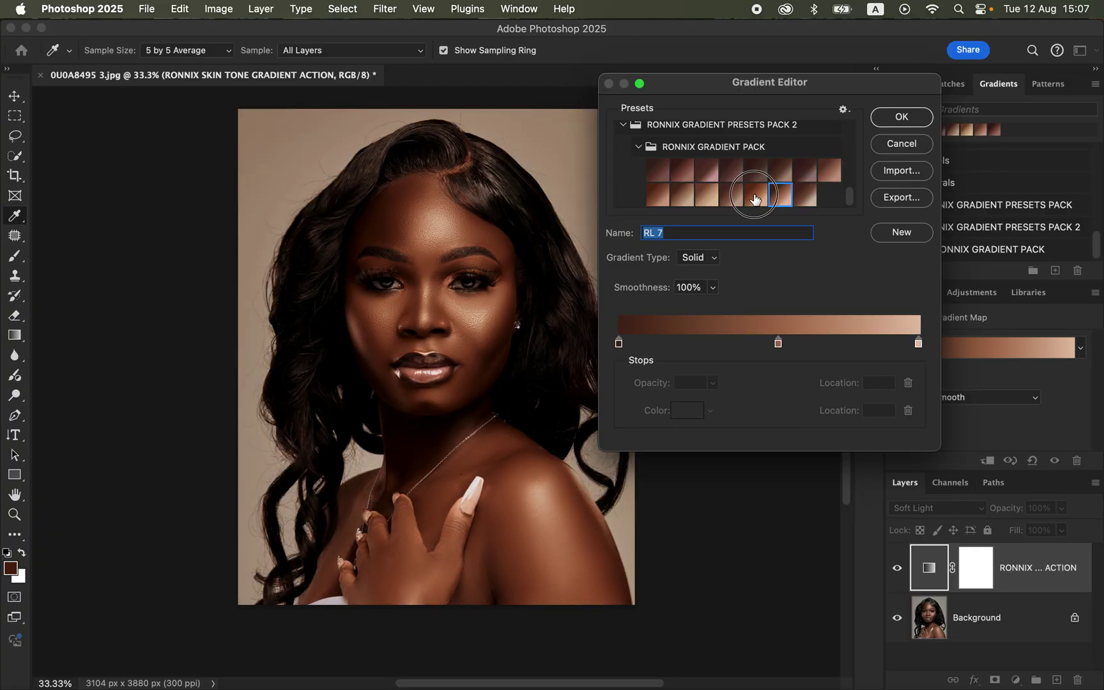
pyautogui.click(731, 195)
pyautogui.click(706, 195)
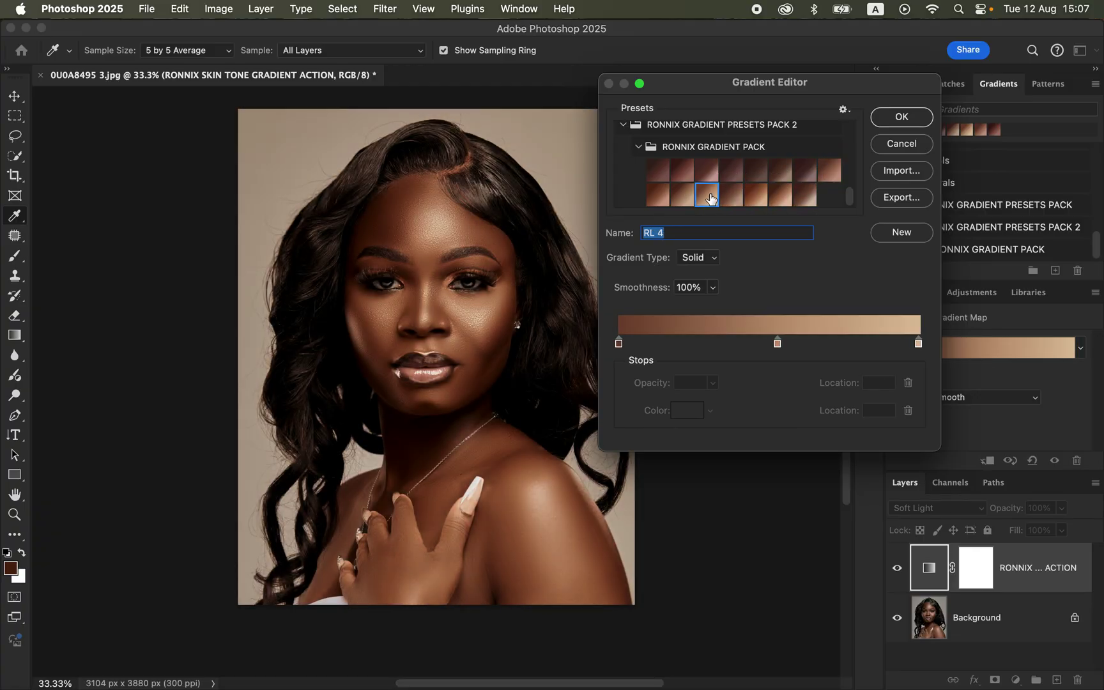
pyautogui.click(659, 171)
pyautogui.click(684, 170)
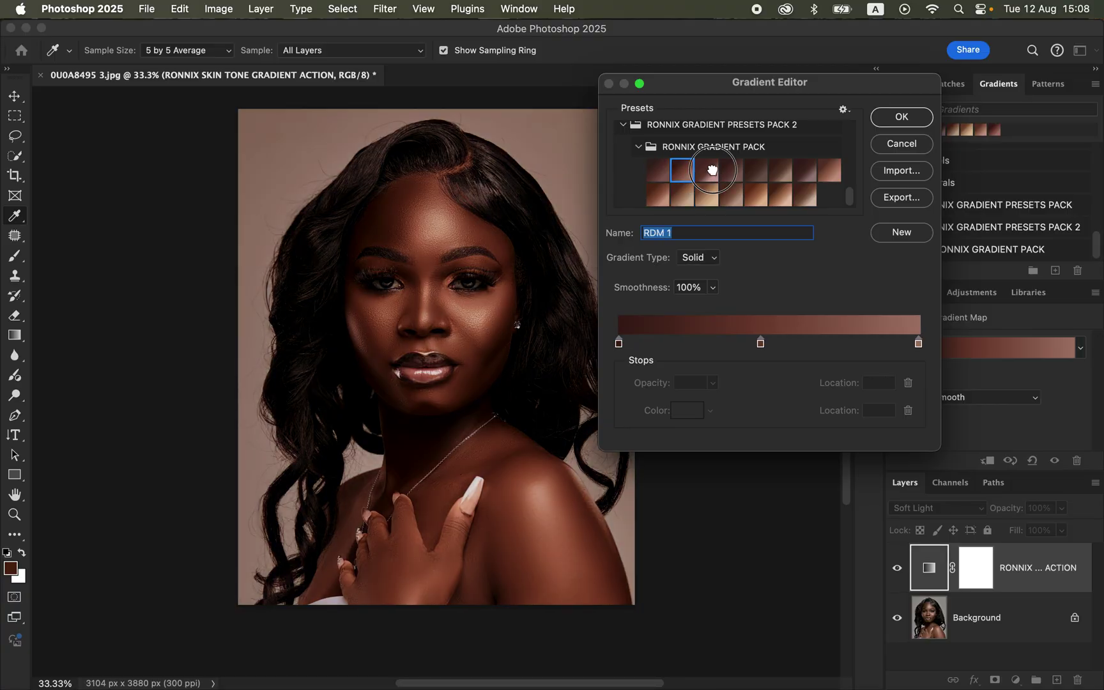
pyautogui.click(706, 169)
pyautogui.click(732, 170)
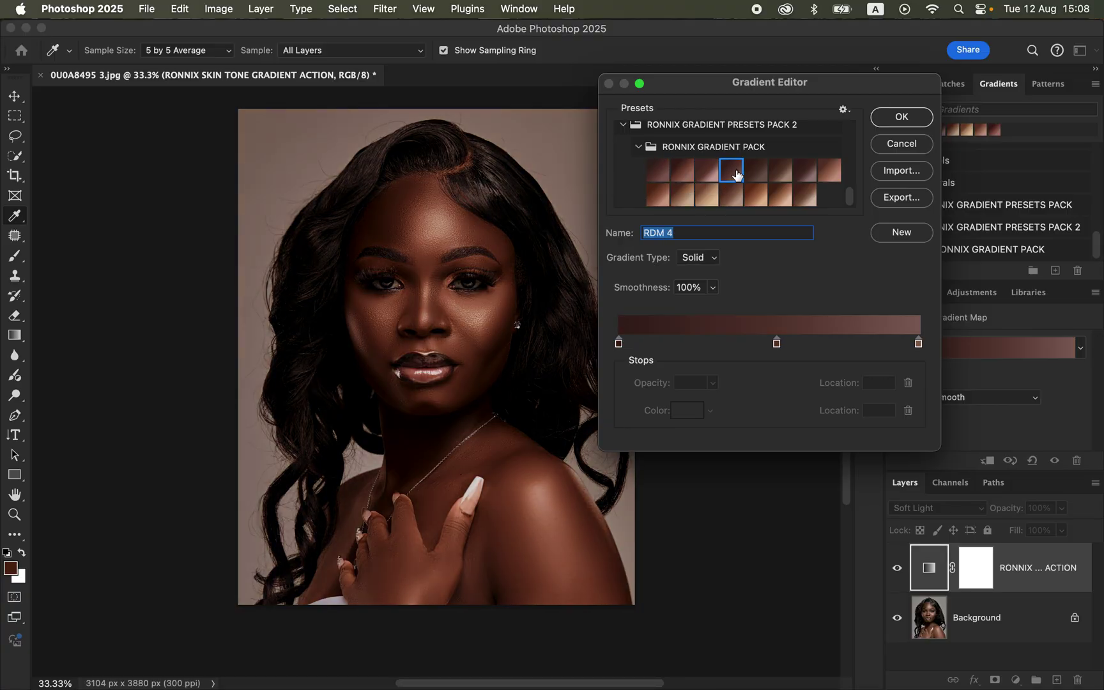
pyautogui.click(900, 117)
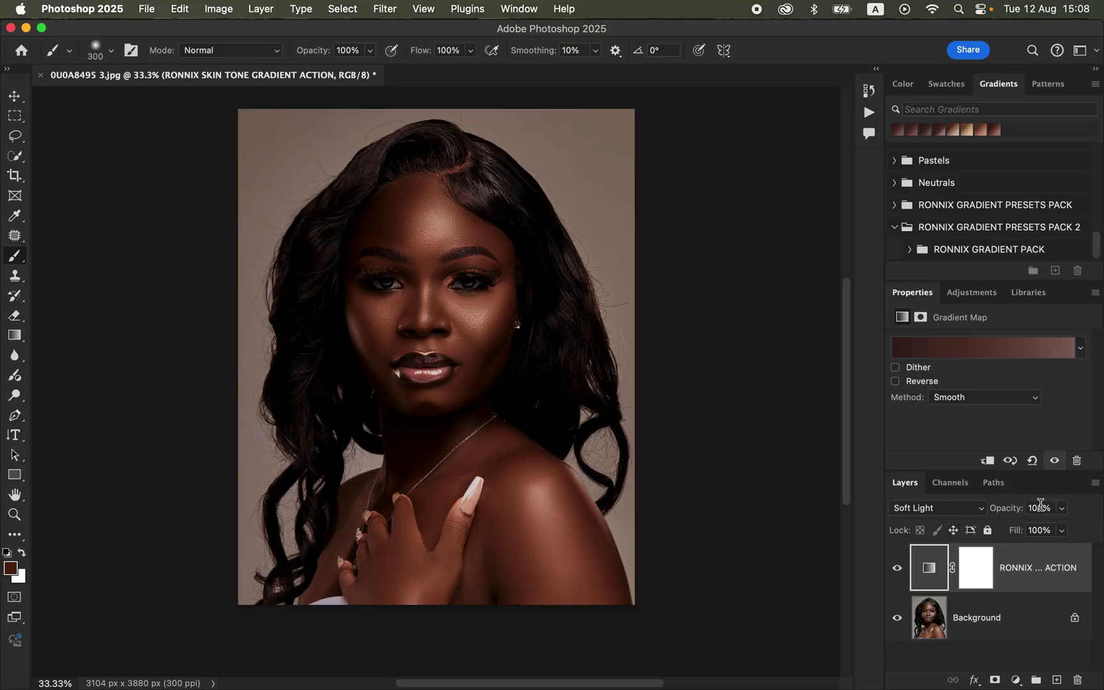
# Lower the gradient map layer's opacity to 40% and select its layer mask.
pyautogui.click(1062, 508)
pyautogui.moveTo(1050, 523); pyautogui.dragTo(1019, 530)
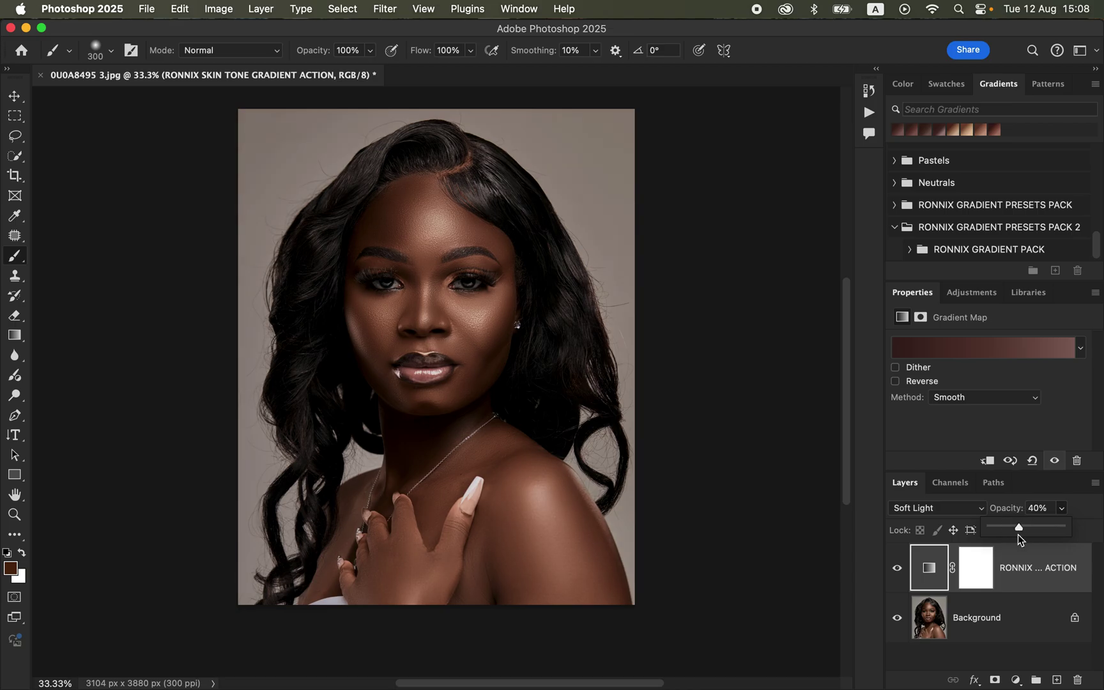
pyautogui.click(977, 577)
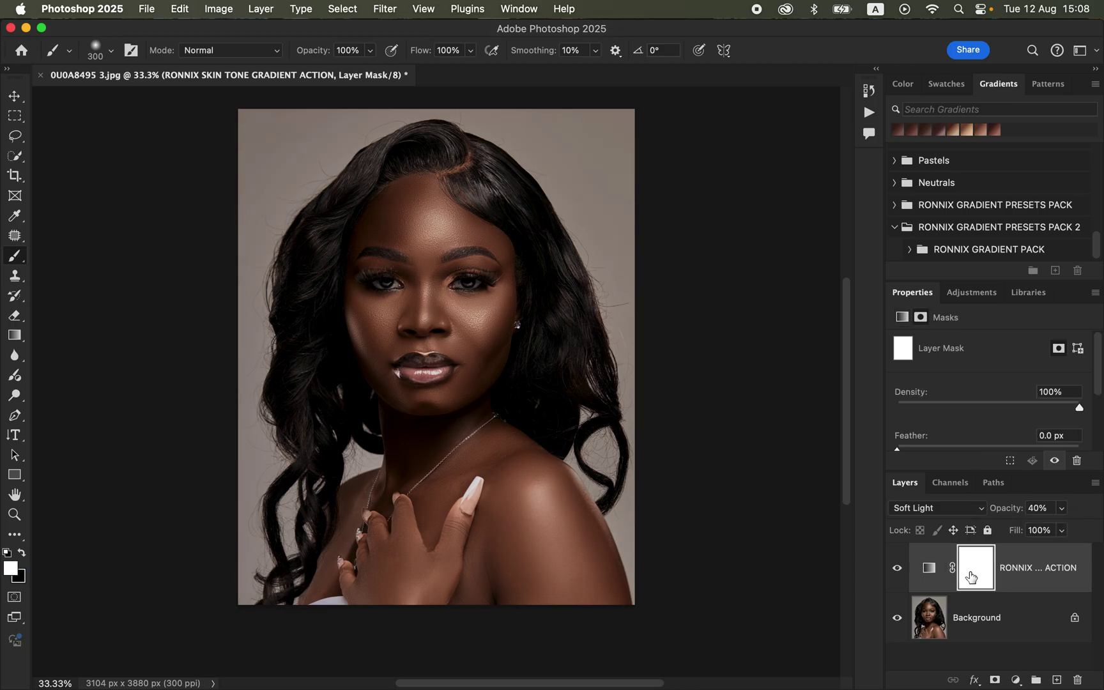
# Invert the mask to black and paint white over the face, neck and shoulders, brush 175.
pyautogui.press('super+i')
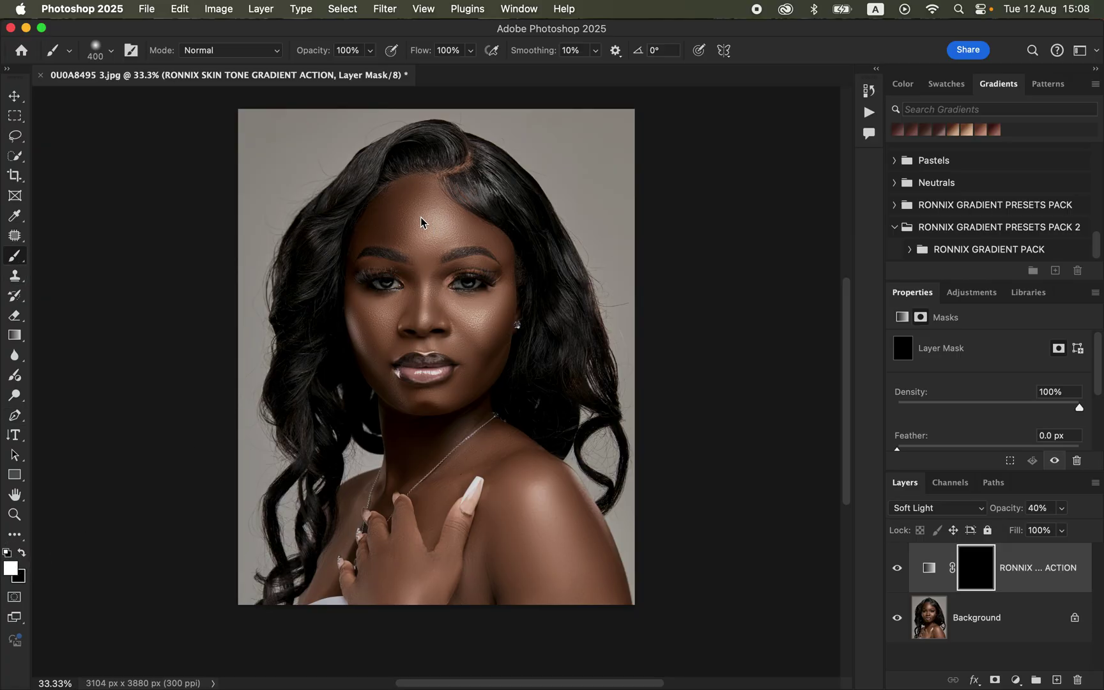
pyautogui.press(']')
pyautogui.press(']')
pyautogui.press('[')
pyautogui.press('[')
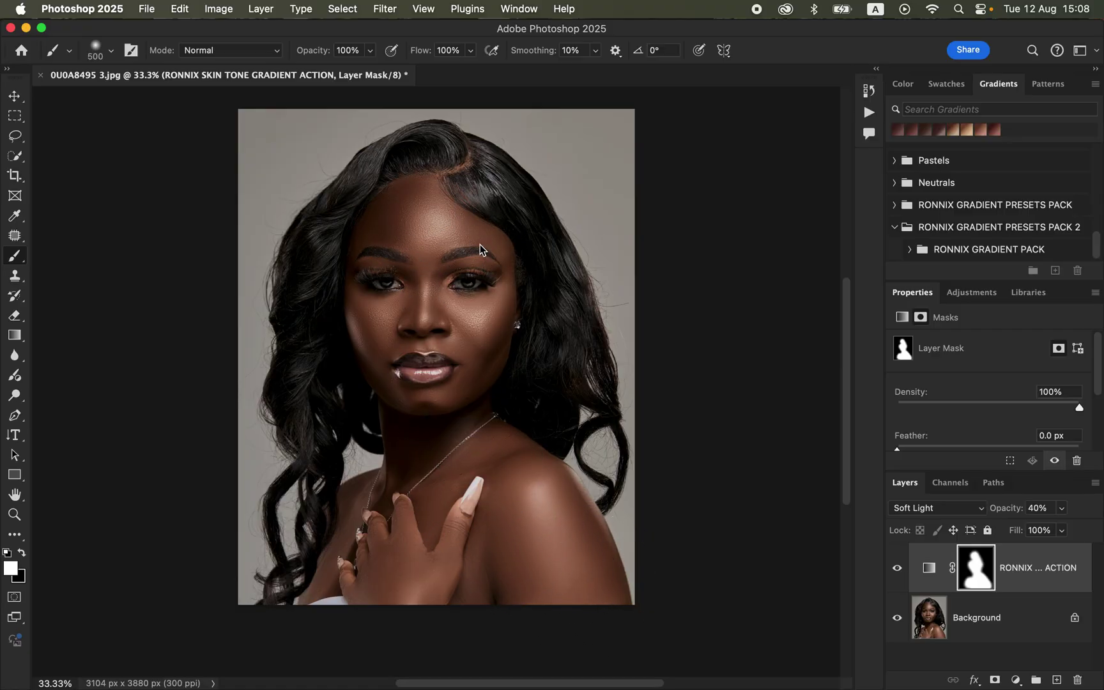
pyautogui.press('[')
# Toggle the gradient map on and off to compare the photo with and without it.
pyautogui.click(898, 568)
pyautogui.click(898, 568)
pyautogui.click(898, 568)
pyautogui.click(898, 568)
pyautogui.click(930, 569)
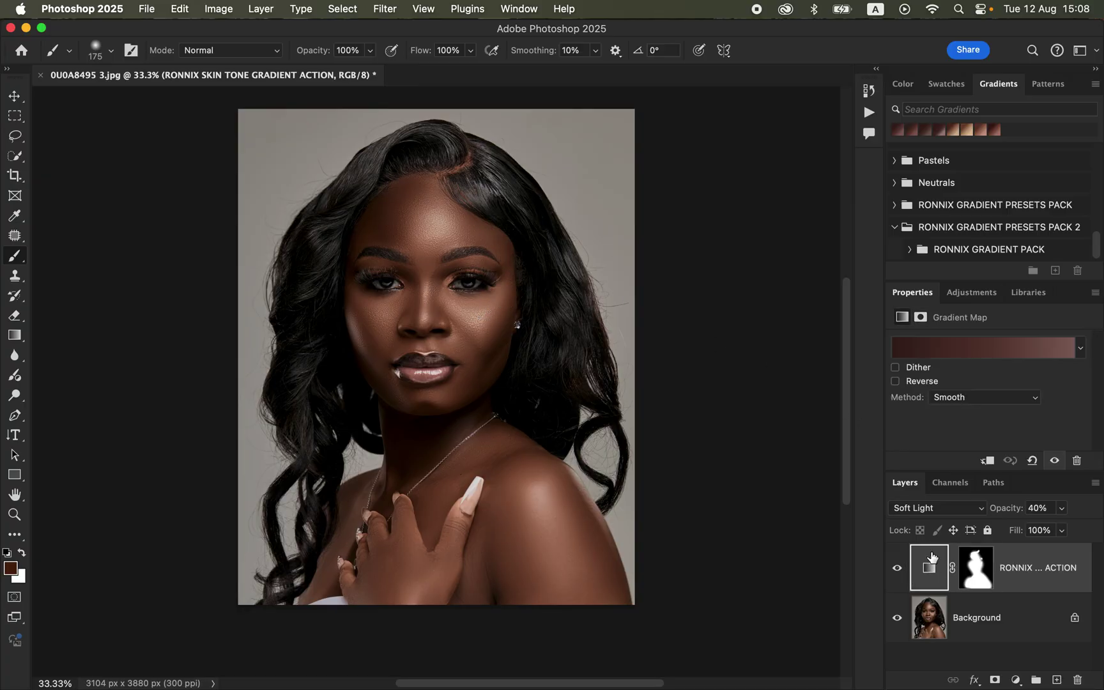
# Replace the RDM 4 gradient with RONNIX RDM 3 after previewing RL 5 and RL 3.
pyautogui.click(976, 350)
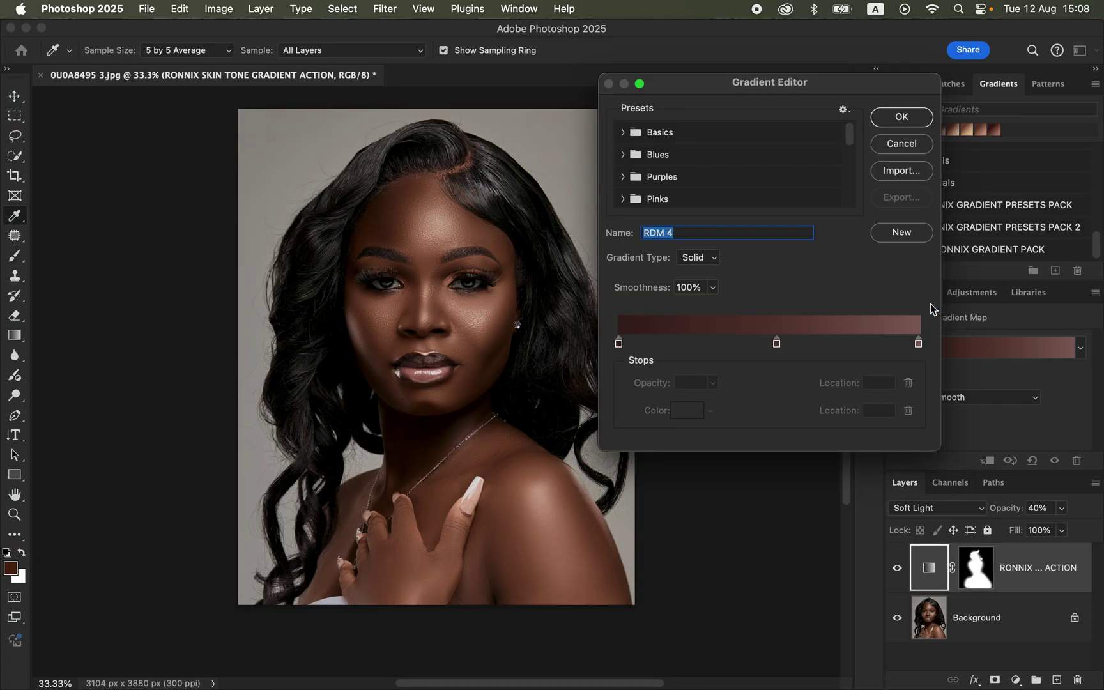
pyautogui.moveTo(850, 138); pyautogui.dragTo(853, 205)
pyautogui.click(623, 195)
pyautogui.click(637, 197)
pyautogui.click(657, 194)
pyautogui.click(712, 195)
pyautogui.click(732, 195)
pyautogui.click(695, 201)
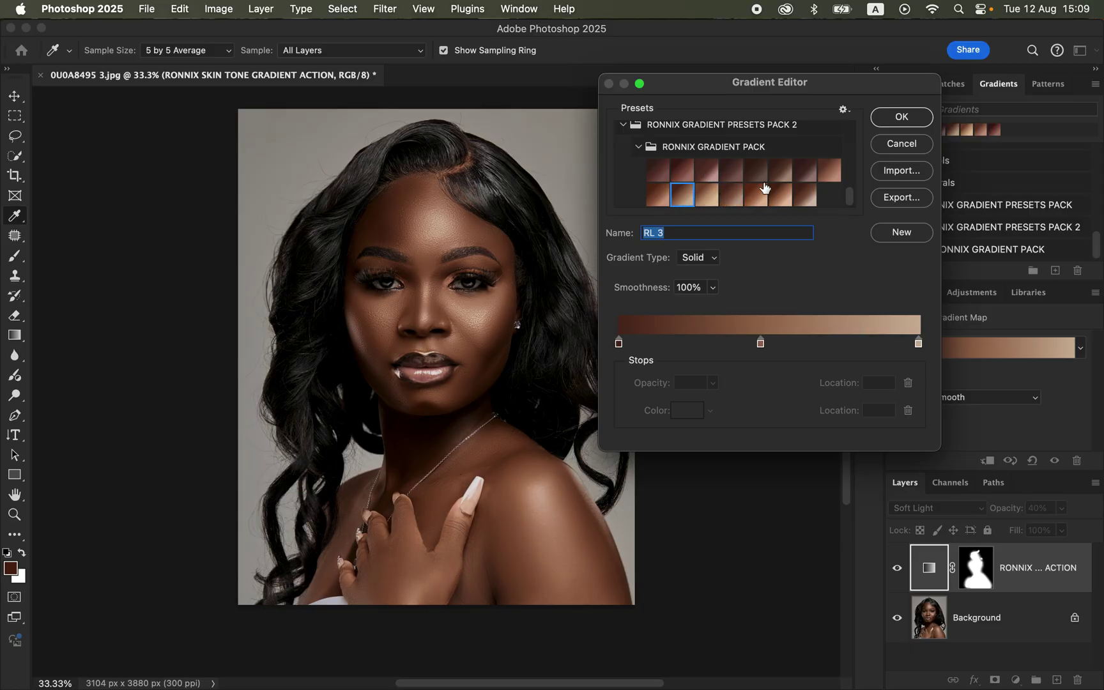
pyautogui.click(705, 171)
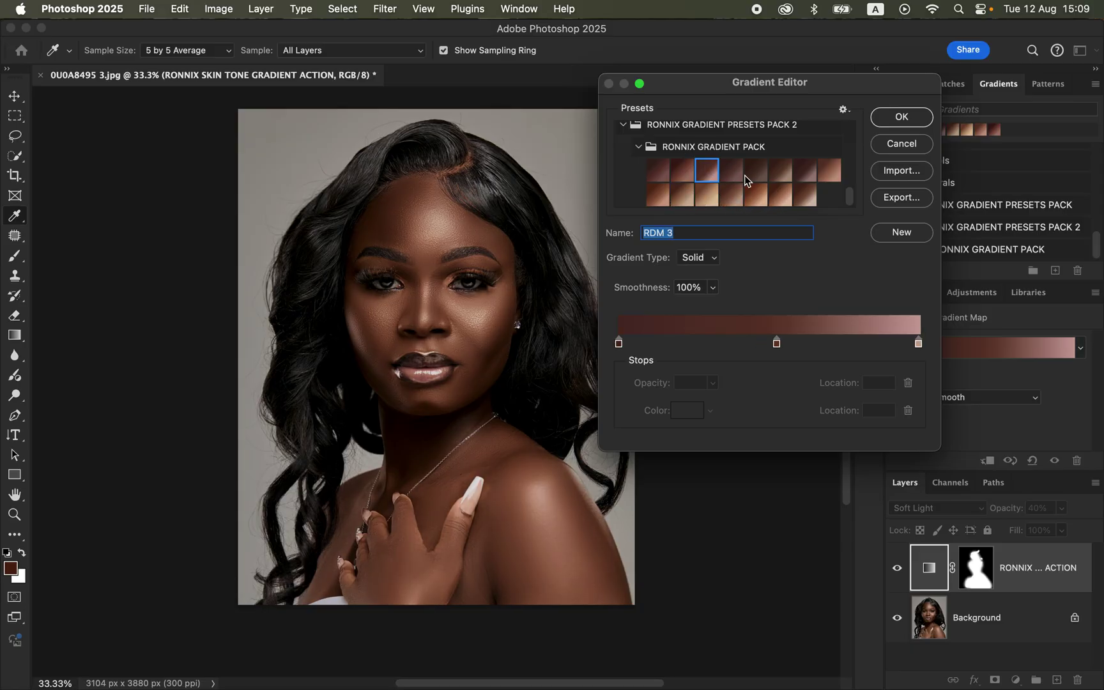
pyautogui.click(901, 117)
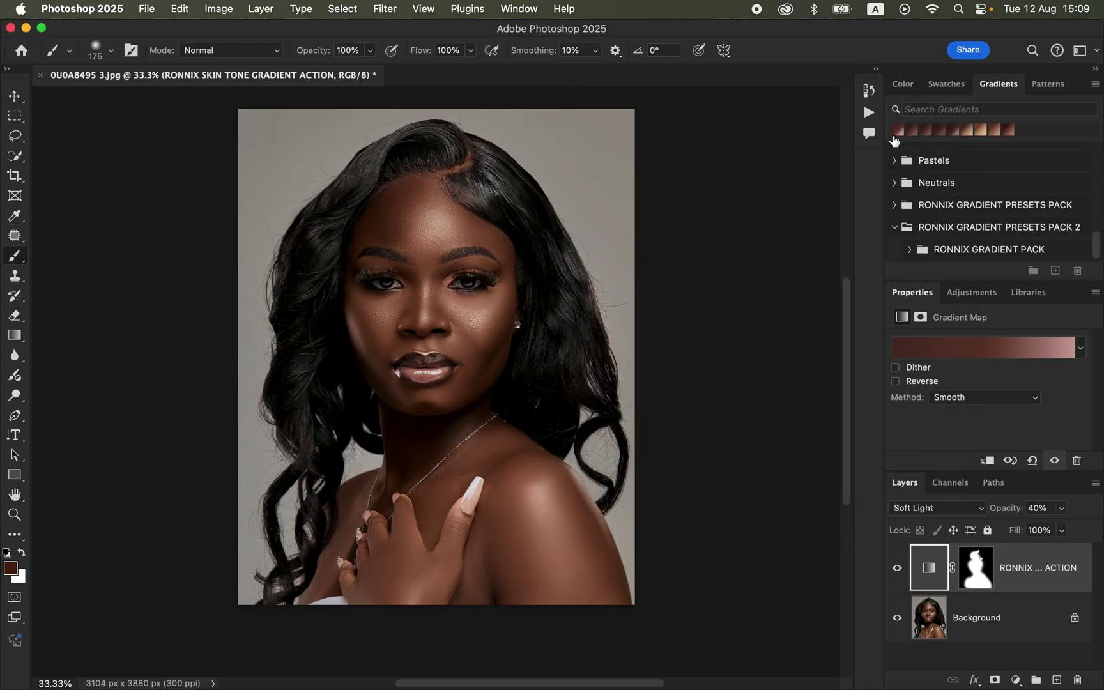
pyautogui.click(898, 567)
pyautogui.click(898, 568)
pyautogui.click(897, 567)
pyautogui.click(896, 565)
# Delete the gradient map layer and hide the Gradients panel via the Window menu.
pyautogui.press('BackSpace')
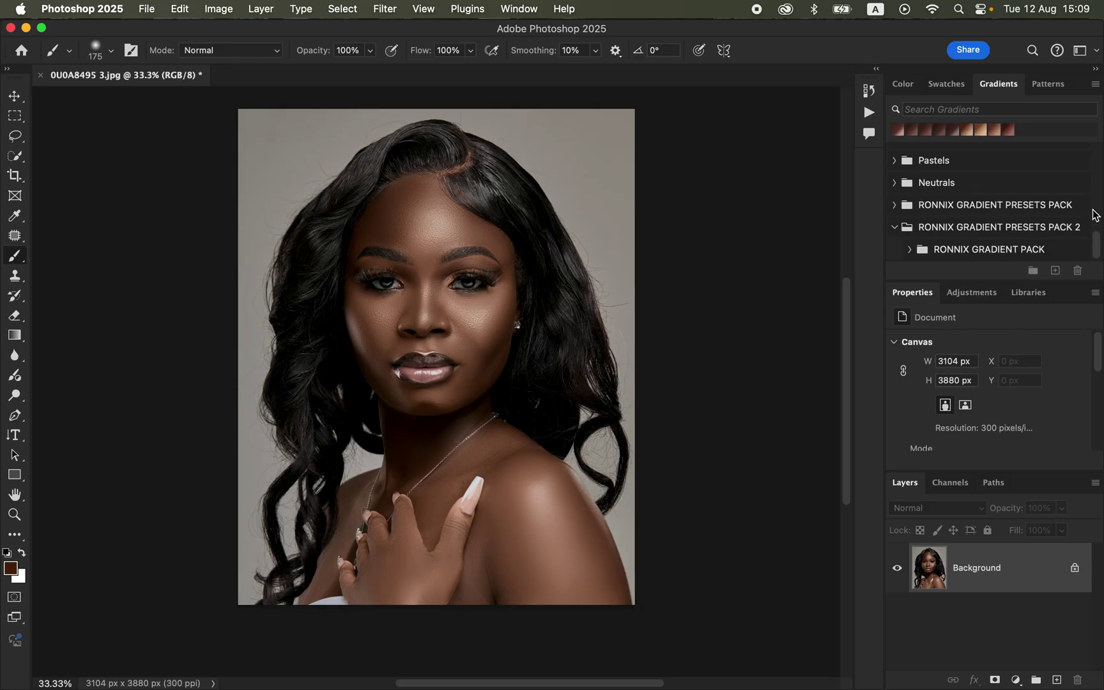
pyautogui.click(522, 8)
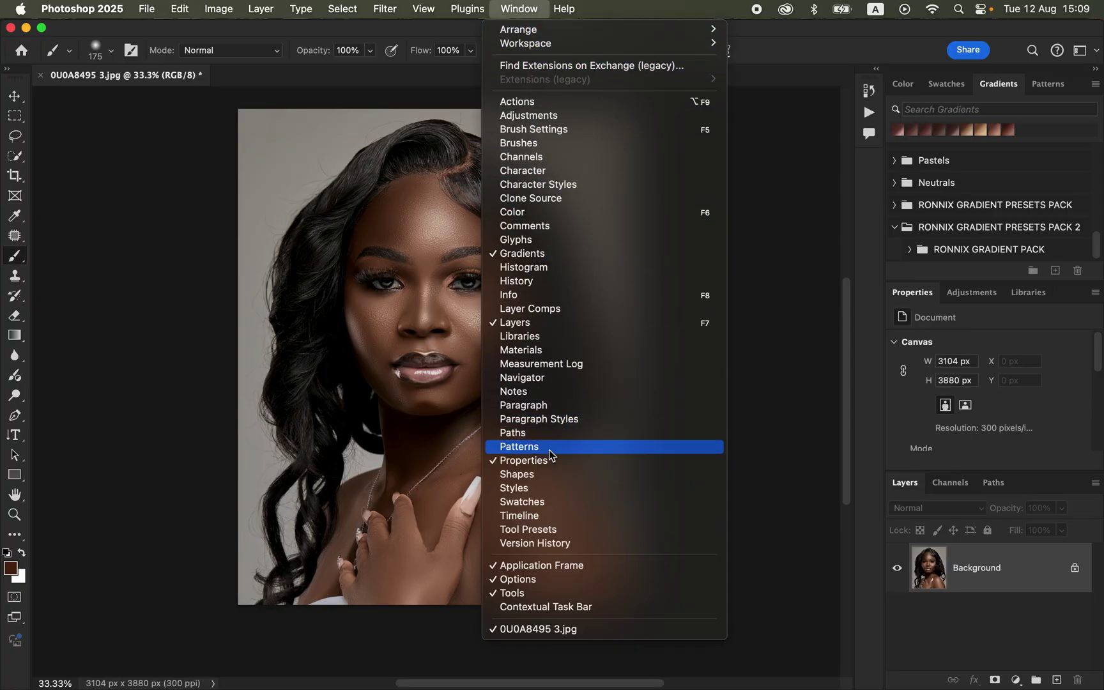
pyautogui.click(550, 259)
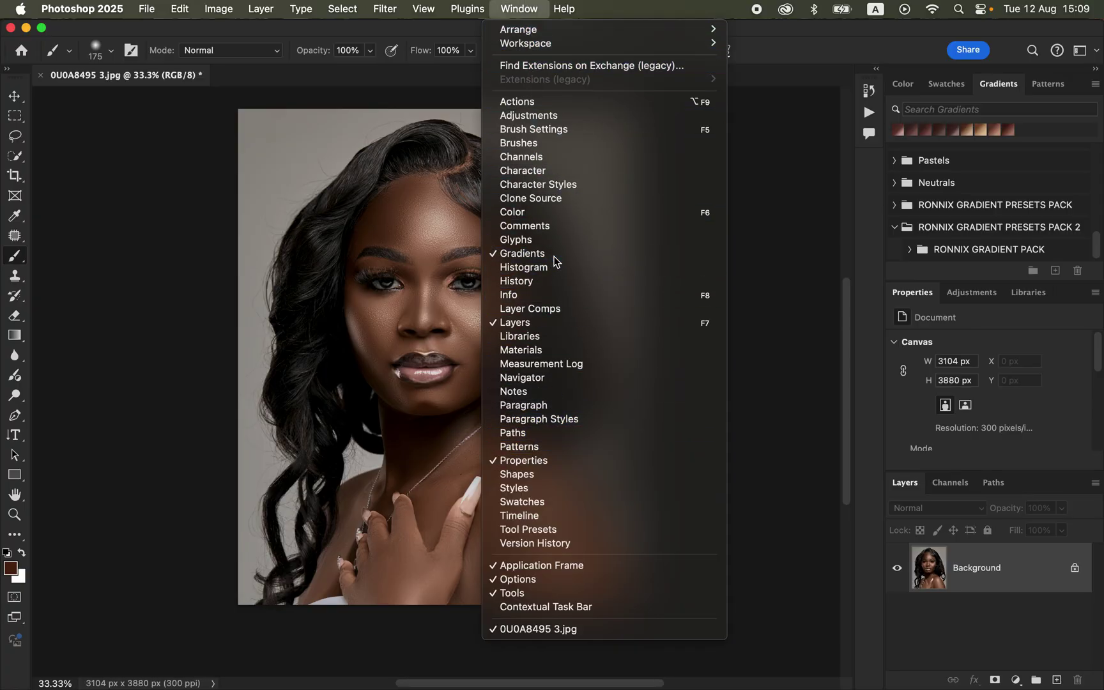
# Show the Gradients panel again and open its options menu.
pyautogui.click(521, 9)
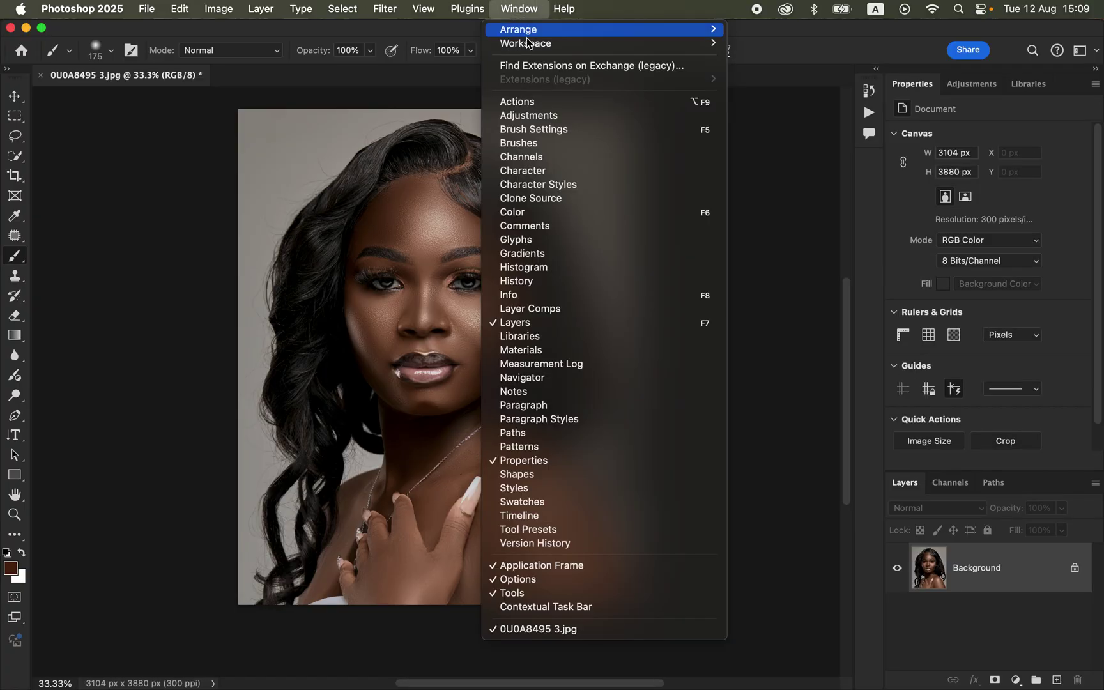
pyautogui.click(543, 253)
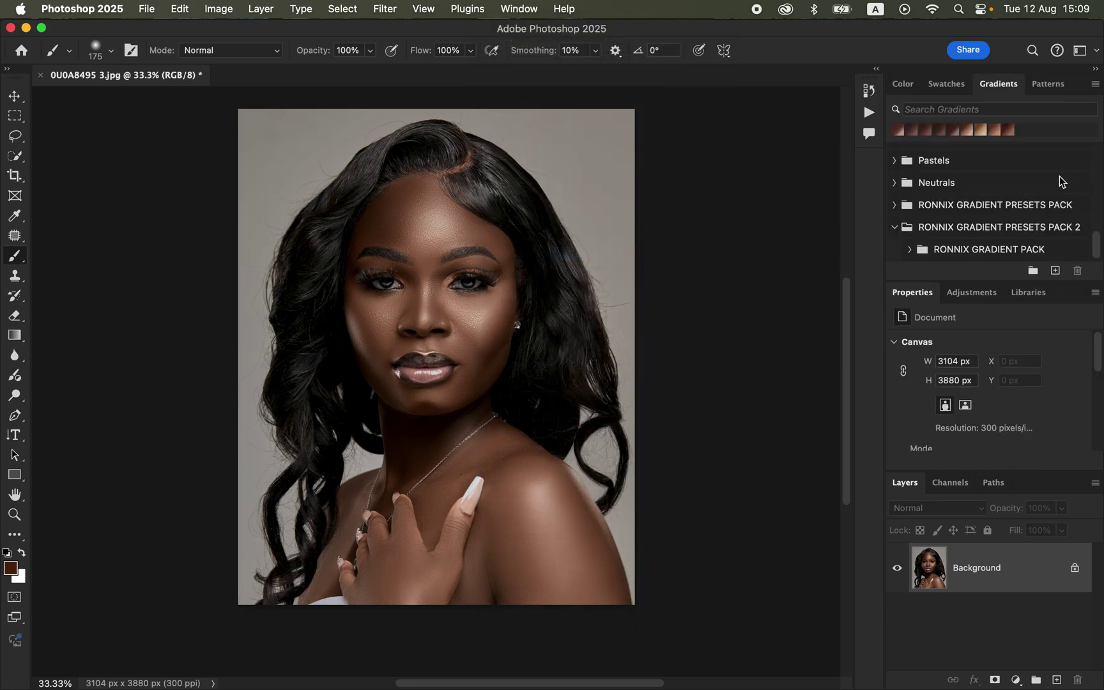
pyautogui.click(1094, 84)
pyautogui.click(1098, 86)
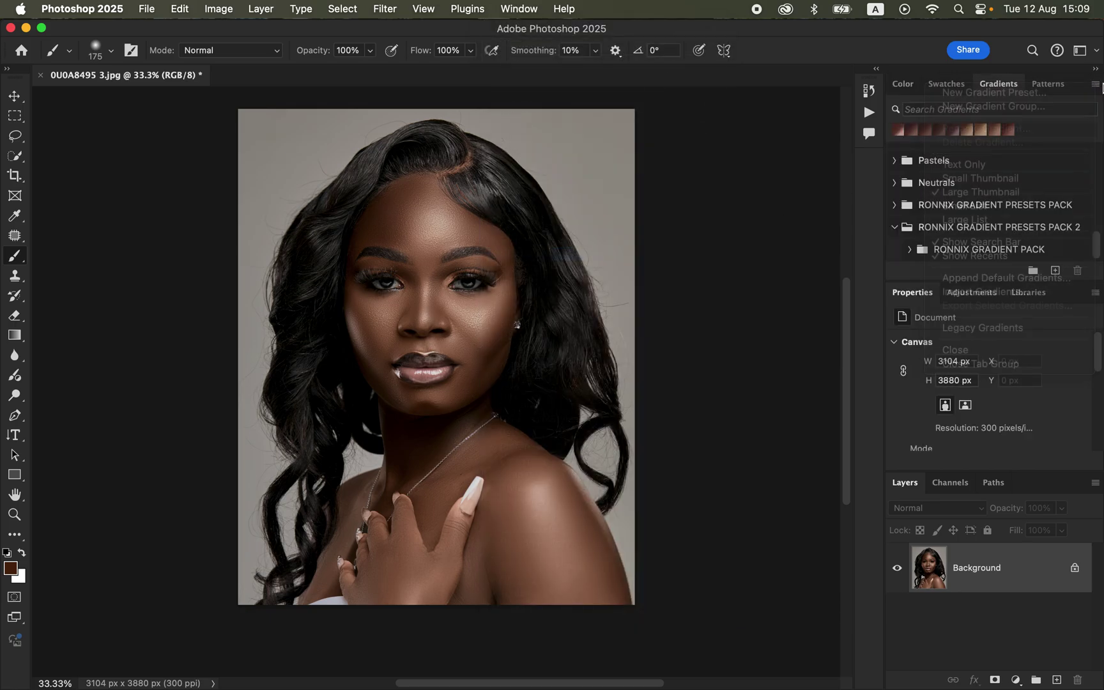
pyautogui.click(1096, 85)
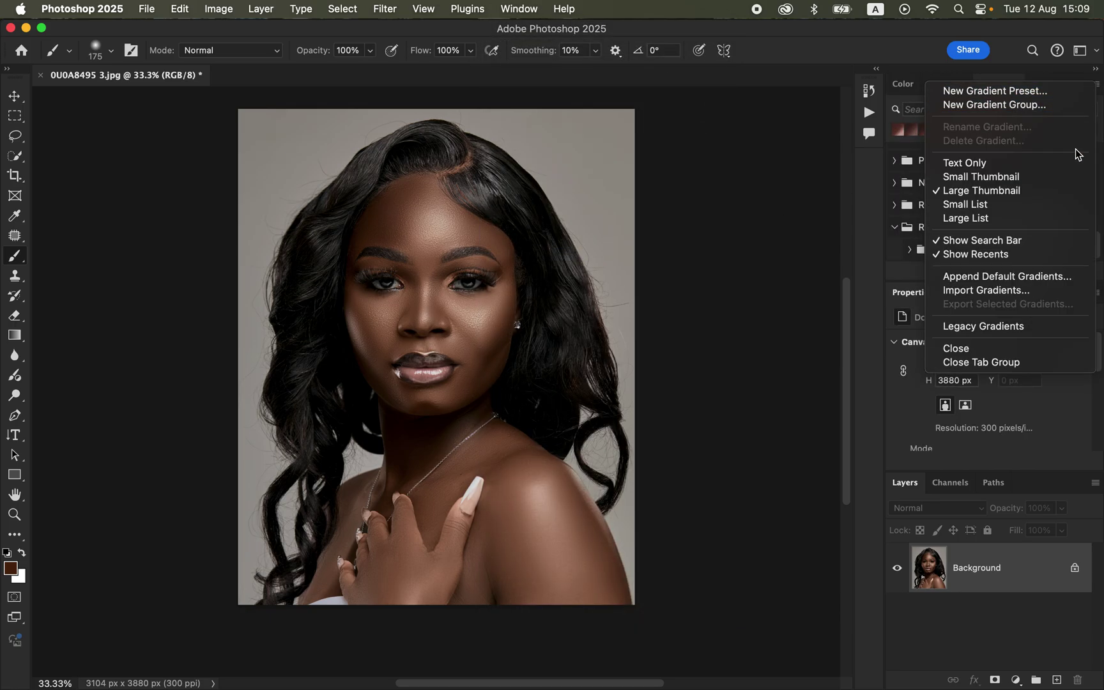
pyautogui.click(1015, 296)
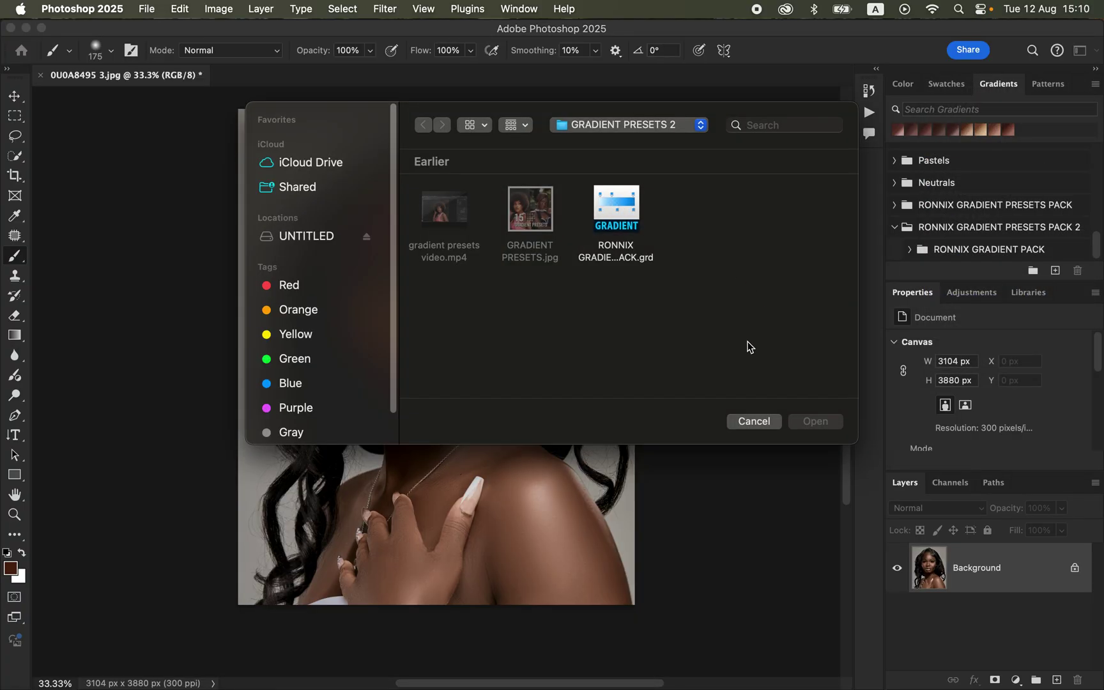
pyautogui.click(638, 217)
pyautogui.click(764, 421)
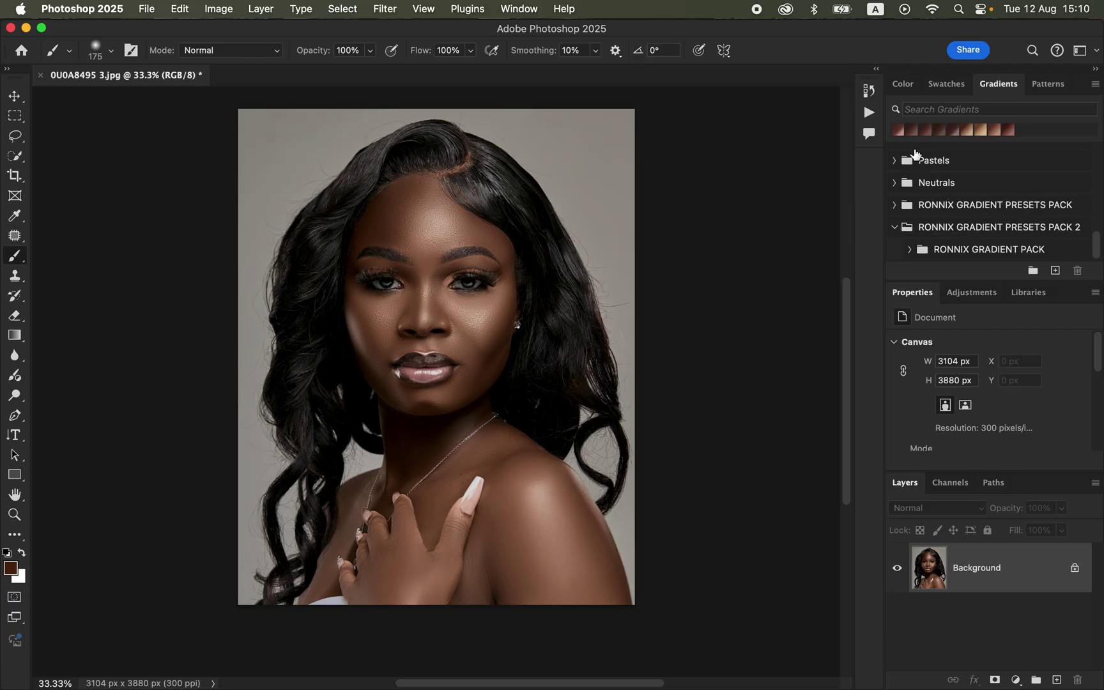
pyautogui.click(521, 9)
# Load the RONNIX SKIN TONE .atn action file into the Actions panel.
pyautogui.click(553, 101)
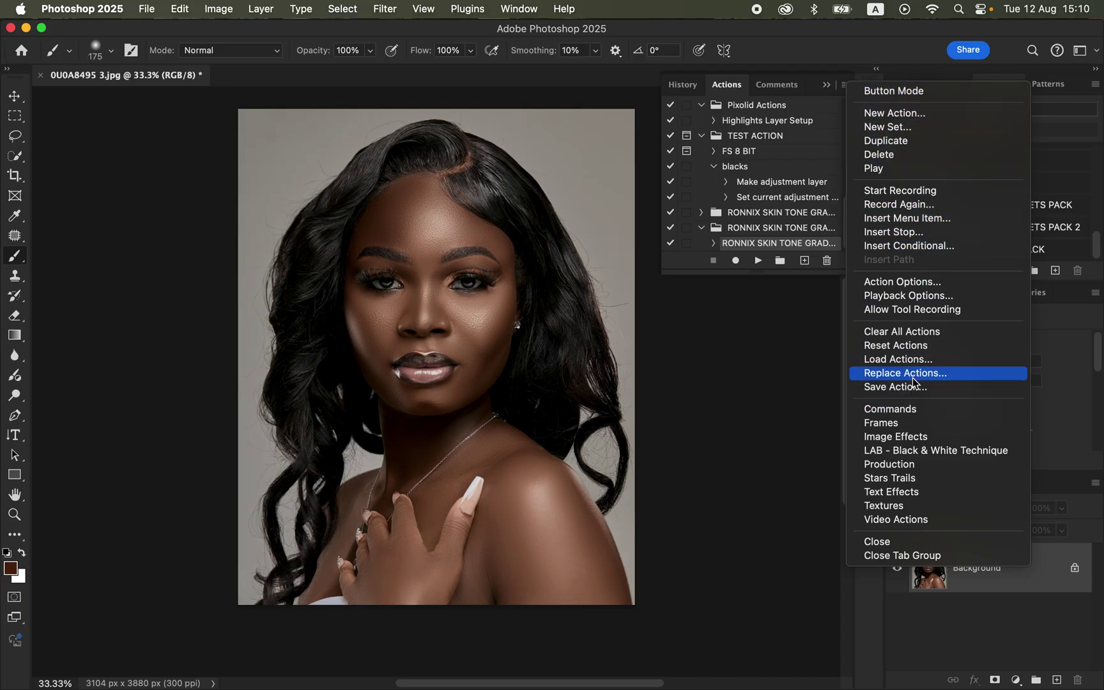
pyautogui.click(838, 273)
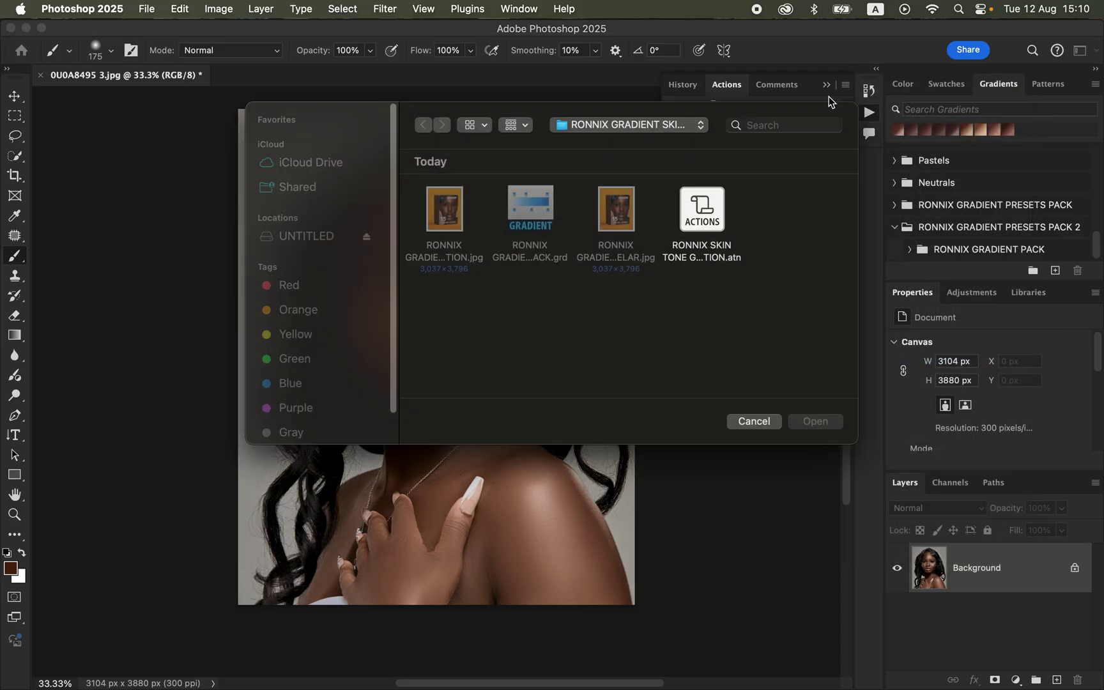
pyautogui.click(706, 210)
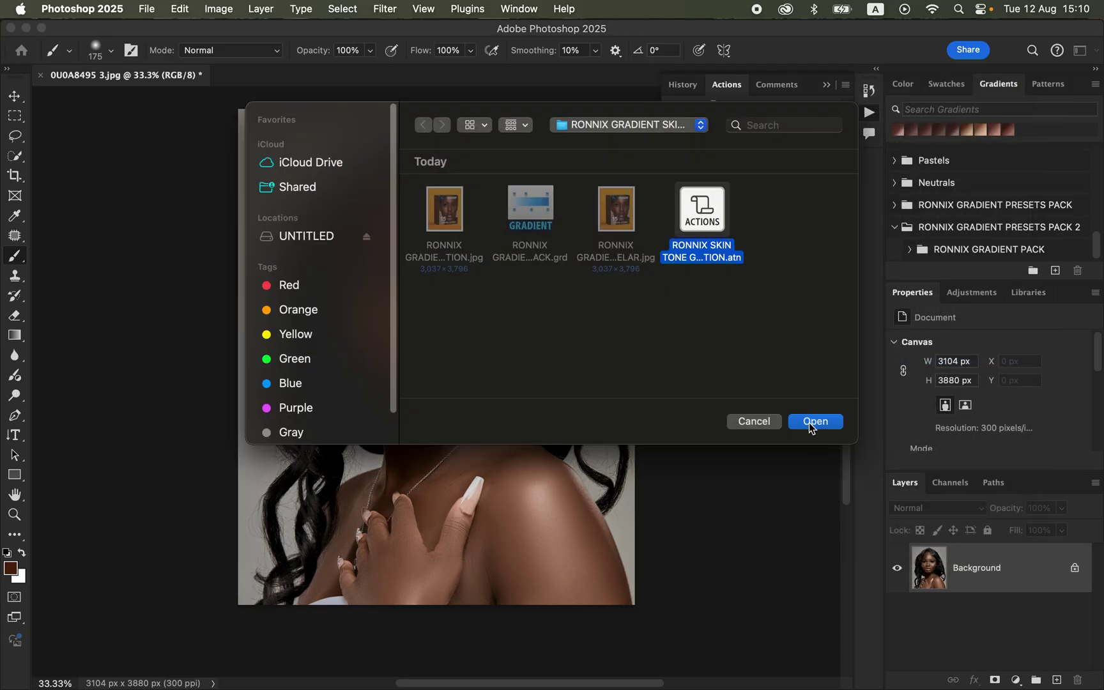
pyautogui.click(765, 423)
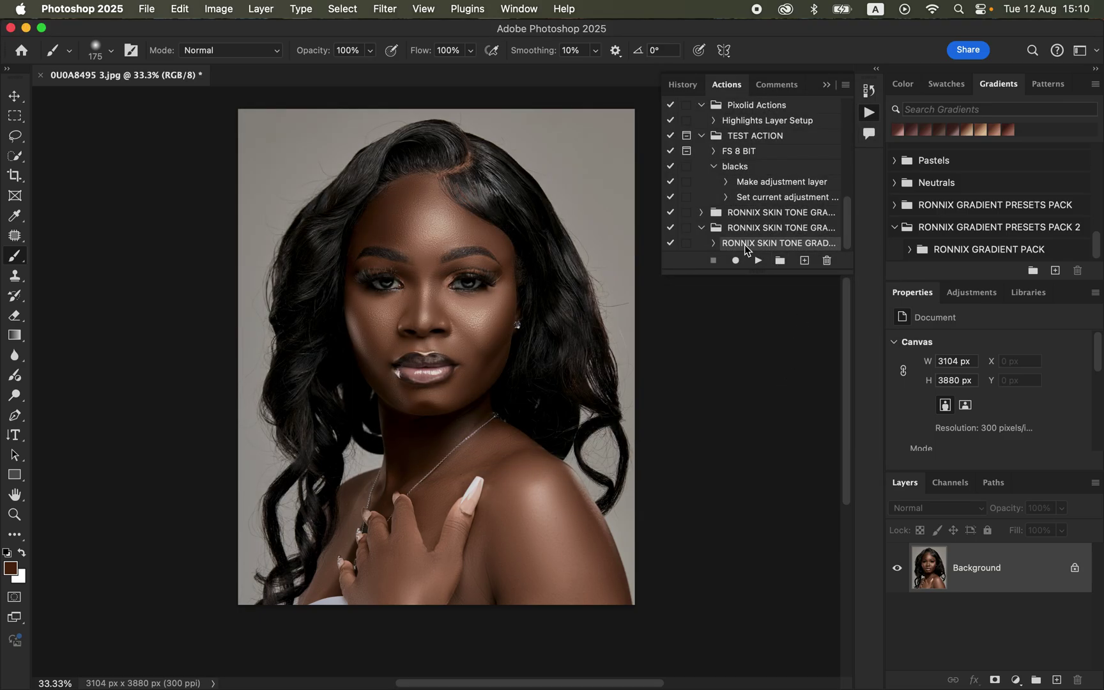
# Replay the RONNIX action and set the new gradient map to the RDM 3 preset.
pyautogui.click(758, 260)
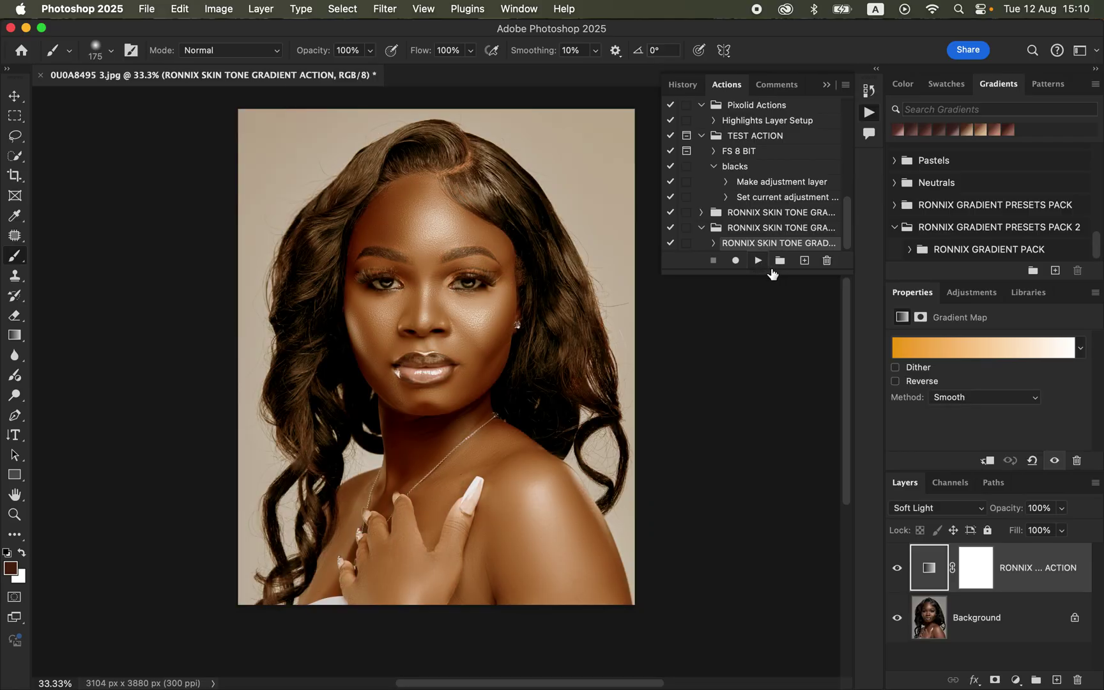
pyautogui.click(974, 347)
pyautogui.moveTo(849, 134); pyautogui.dragTo(854, 216)
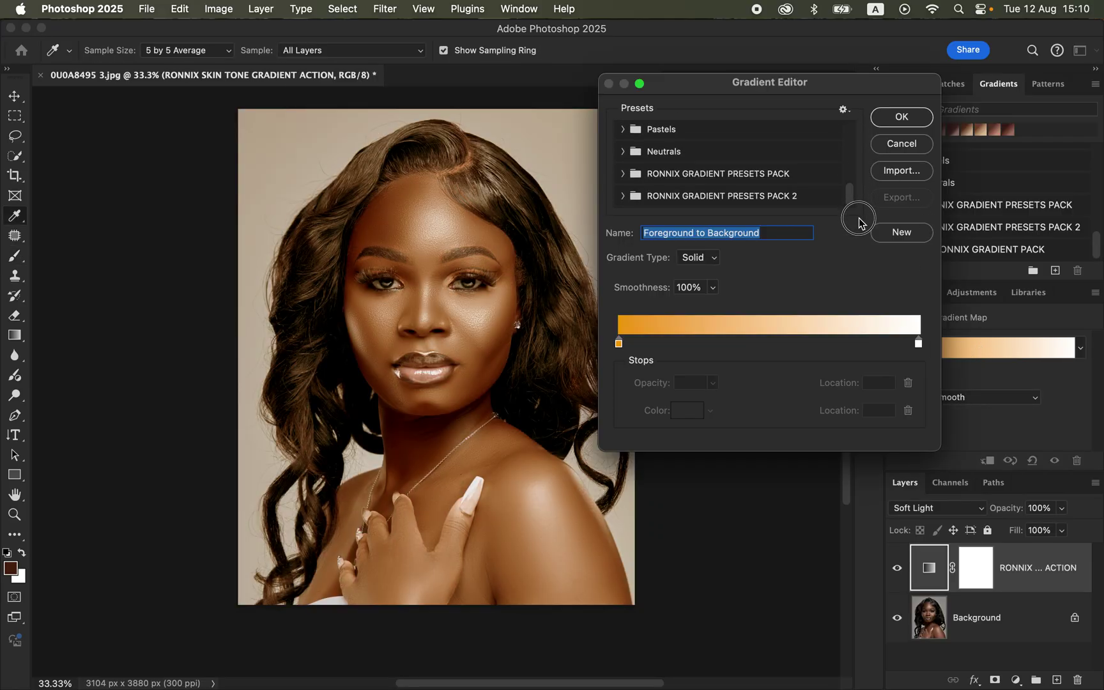
pyautogui.click(623, 196)
pyautogui.scroll(-1, 851, 193)
pyautogui.click(638, 195)
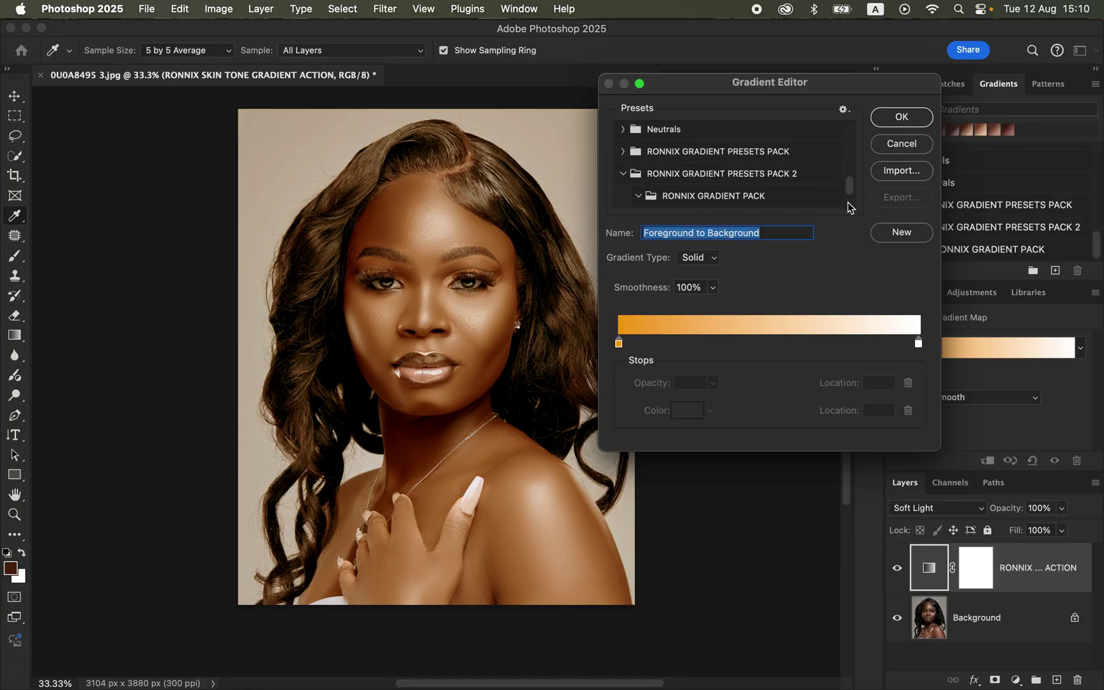
pyautogui.scroll(-2, 848, 202)
pyautogui.click(681, 170)
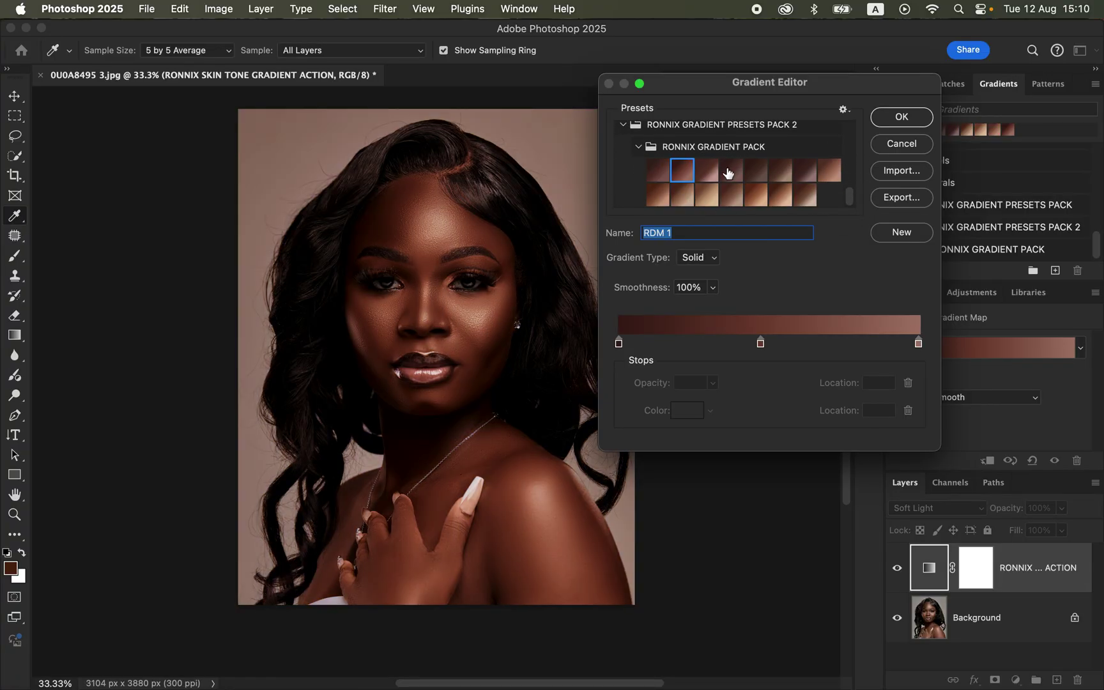
pyautogui.click(713, 171)
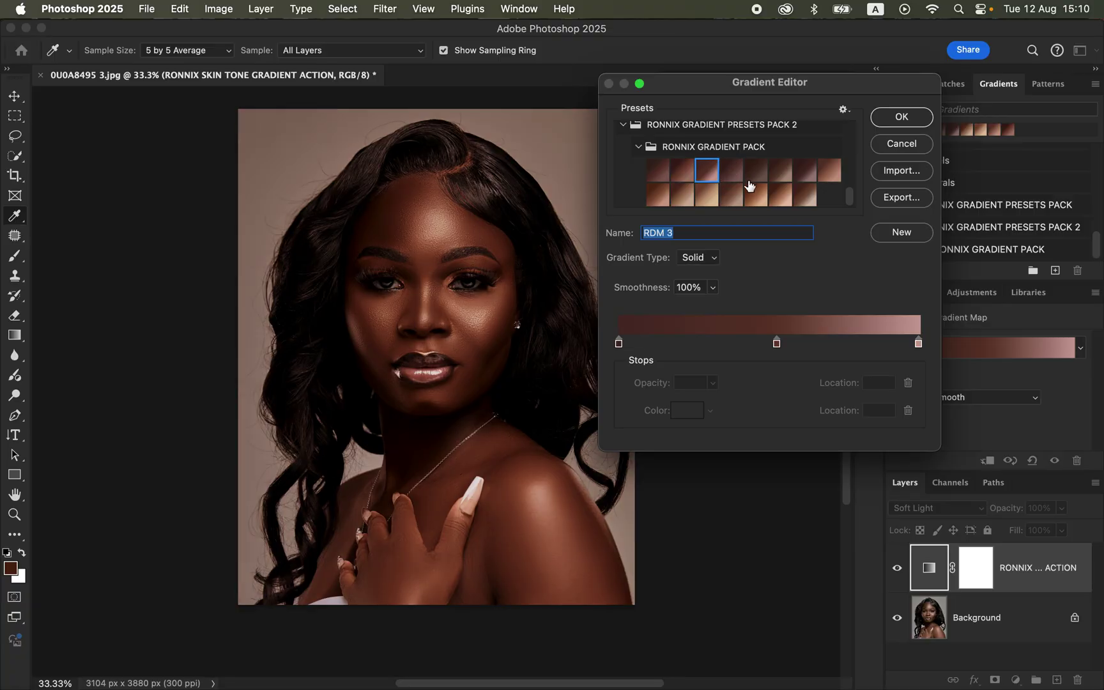
pyautogui.click(902, 119)
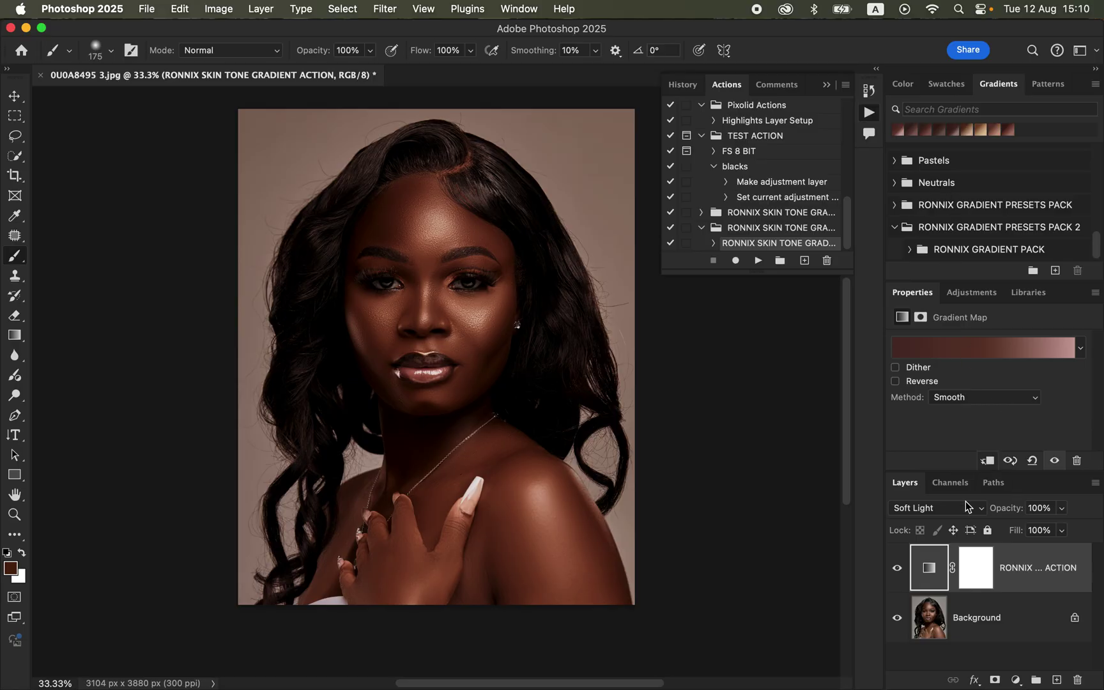
# Invert the gradient map's mask to solid black and swap the foreground and background colours.
pyautogui.click(975, 567)
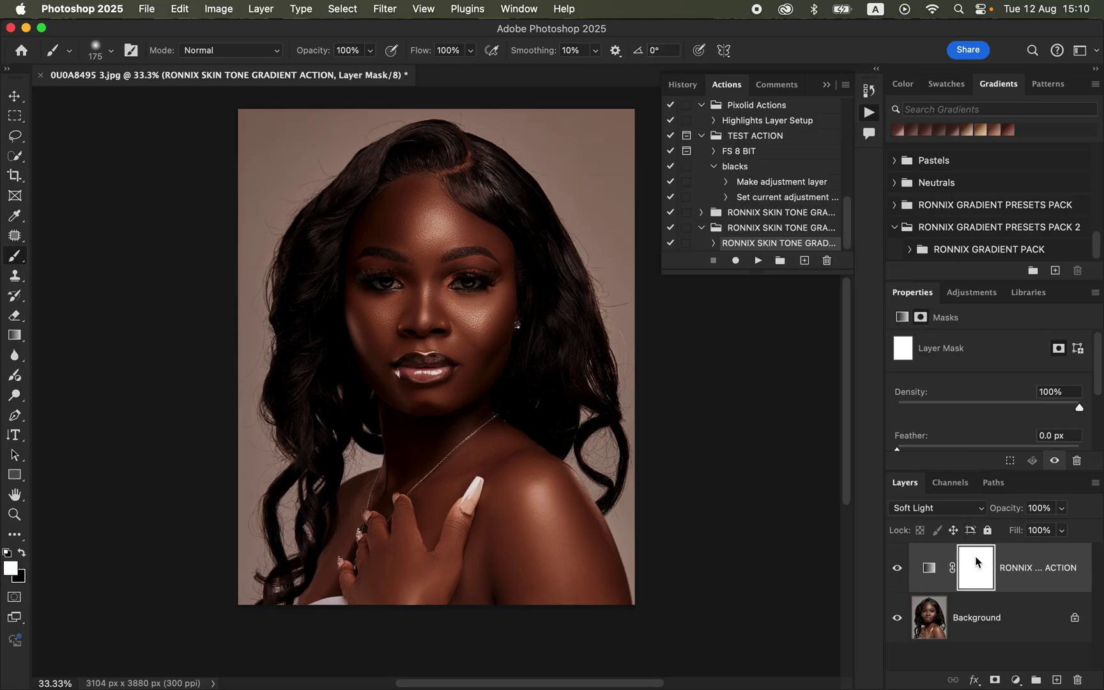
pyautogui.press('super+i')
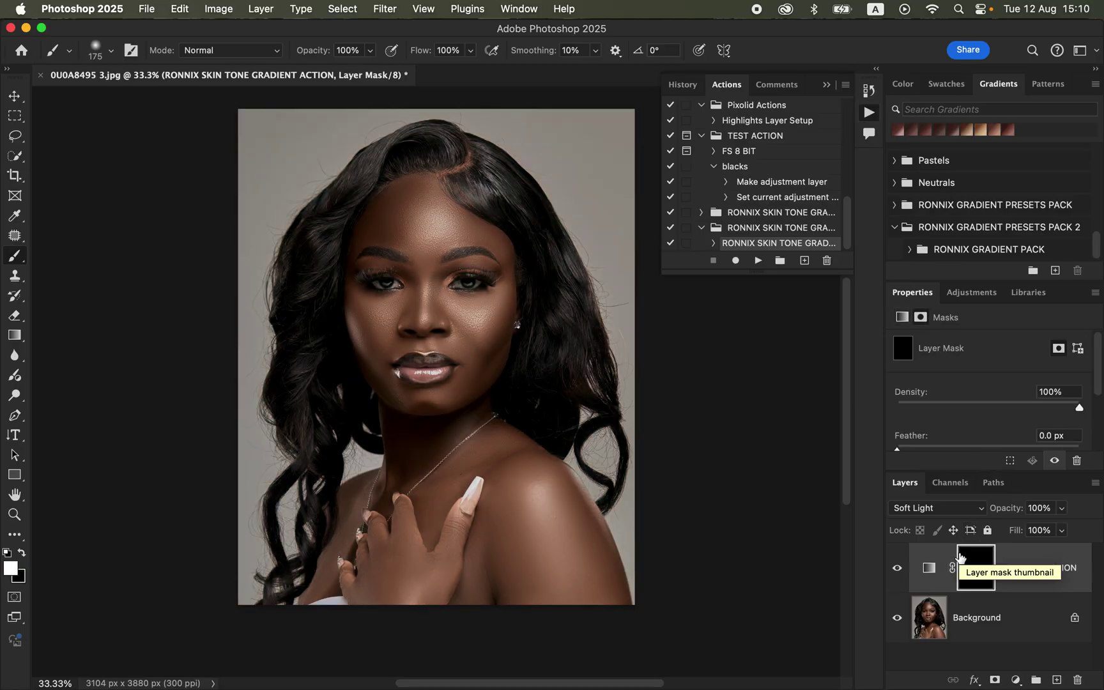
pyautogui.click(21, 554)
pyautogui.click(23, 555)
pyautogui.click(22, 554)
# Paint white on the mask over the shoulder and face, using brush sizes 1200 then 800.
pyautogui.click(22, 555)
pyautogui.click(22, 555)
pyautogui.press(']')
pyautogui.press(']')
pyautogui.press(']')
pyautogui.press(']')
pyautogui.press(']')
pyautogui.press(']')
pyautogui.press(']')
pyautogui.press(']')
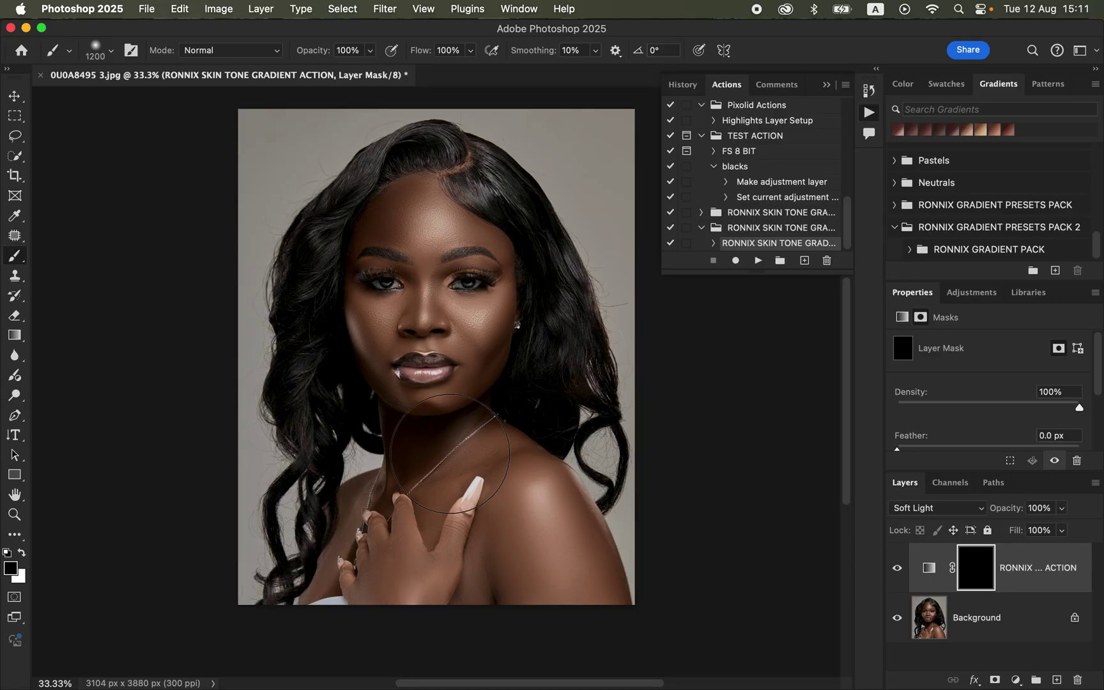
pyautogui.press('x')
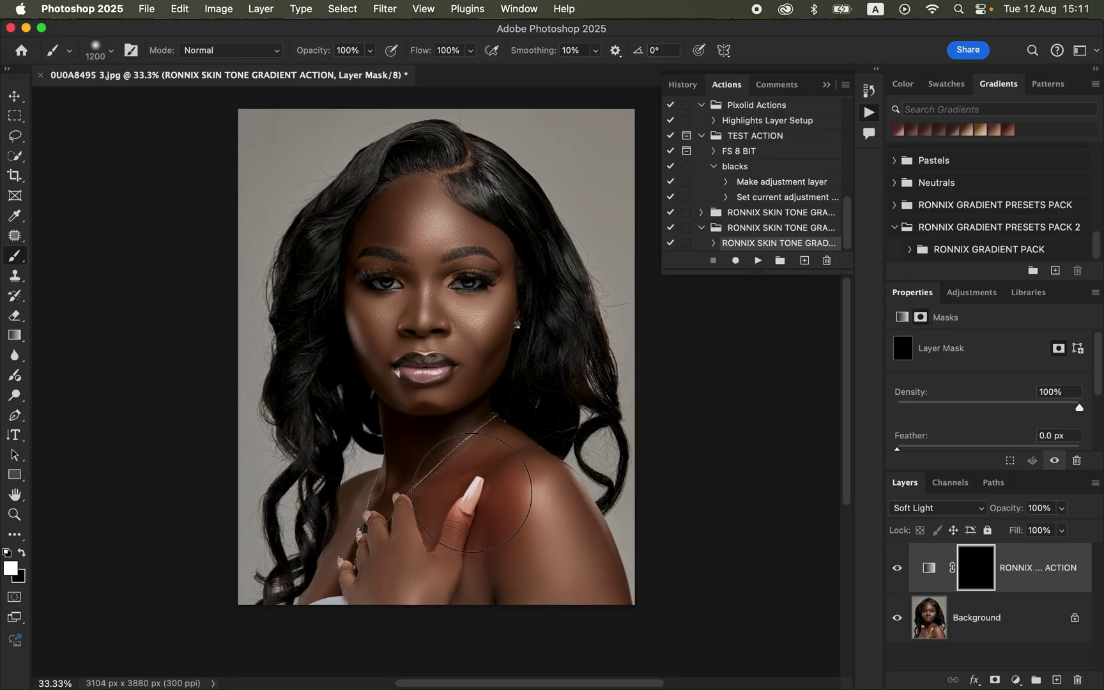
pyautogui.moveTo(475, 535)
pyautogui.mouseDown()
pyautogui.moveTo(442, 549)
pyautogui.moveTo(503, 560)
pyautogui.moveTo(530, 533)
pyautogui.moveTo(565, 573)
pyautogui.moveTo(489, 496)
pyautogui.mouseUp()
pyautogui.press('[')
pyautogui.press('[')
pyautogui.press('[')
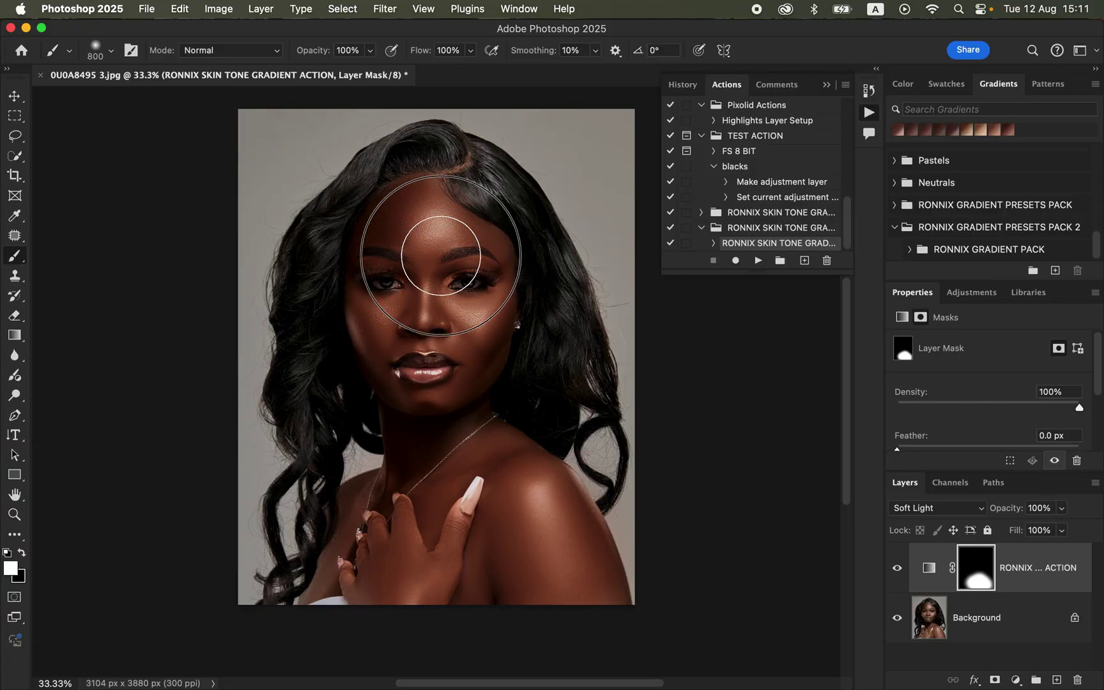
pyautogui.moveTo(442, 264); pyautogui.dragTo(447, 281)
# Set the gradient map layer's opacity to 47% and shrink the brush to 400.
pyautogui.click(1055, 515)
pyautogui.moveTo(1064, 525); pyautogui.dragTo(1018, 529)
pyautogui.click(474, 318)
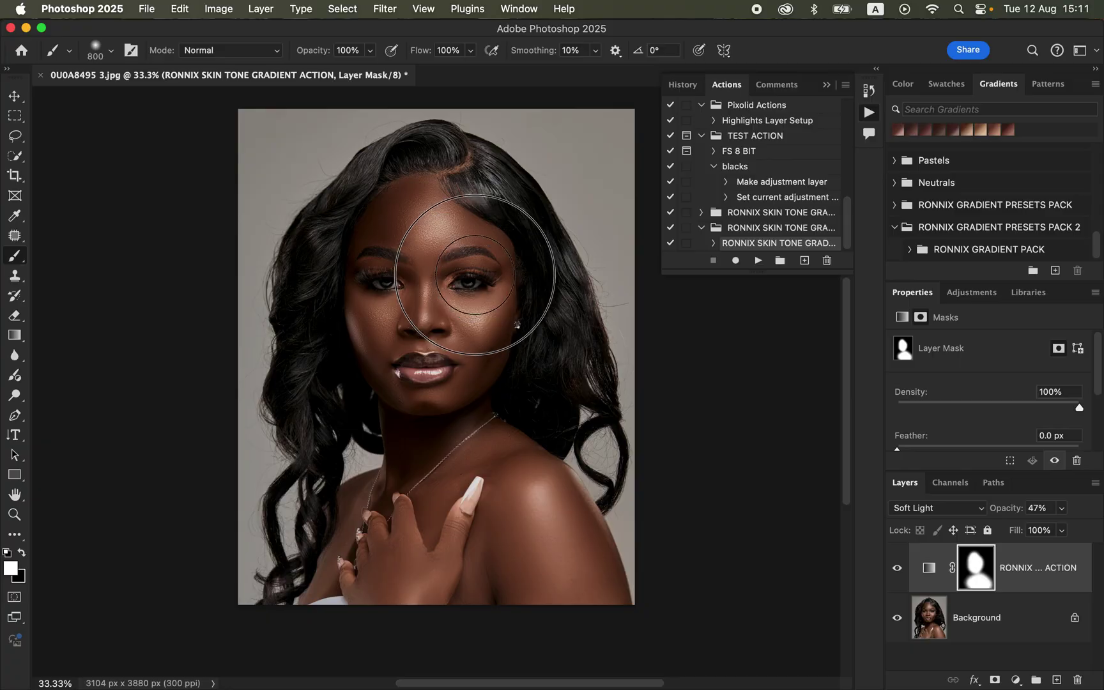
pyautogui.press('[')
pyautogui.press('[')
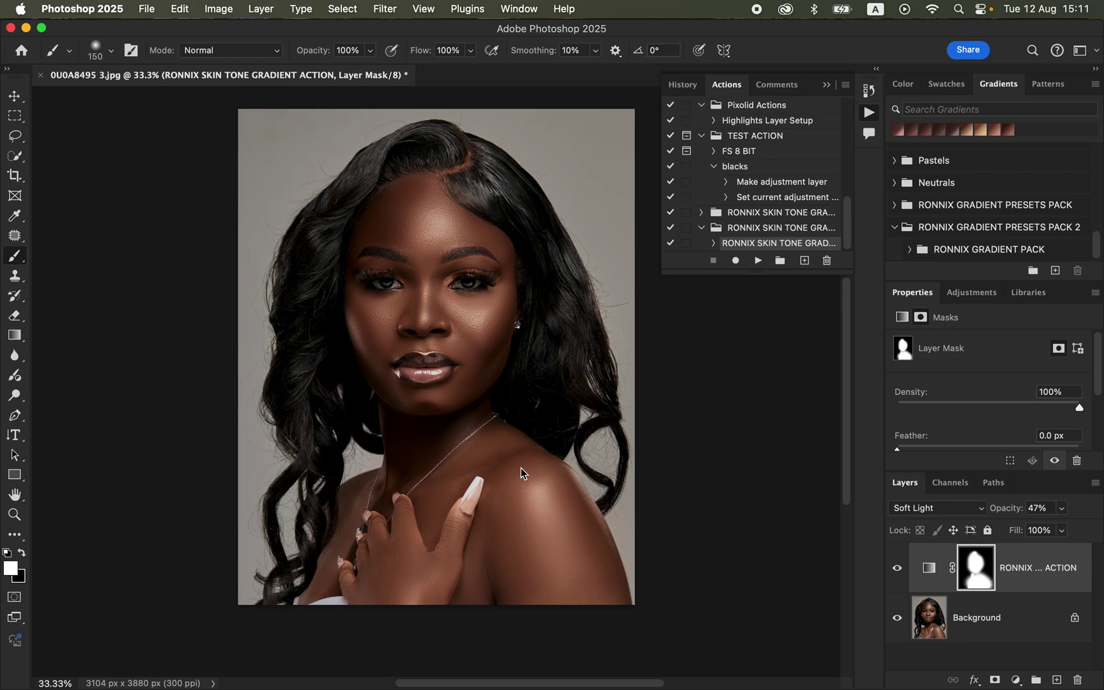
pyautogui.click(897, 571)
pyautogui.click(898, 571)
pyautogui.click(901, 570)
pyautogui.click(900, 570)
pyautogui.click(896, 569)
pyautogui.click(896, 570)
pyautogui.click(896, 569)
pyautogui.click(896, 569)
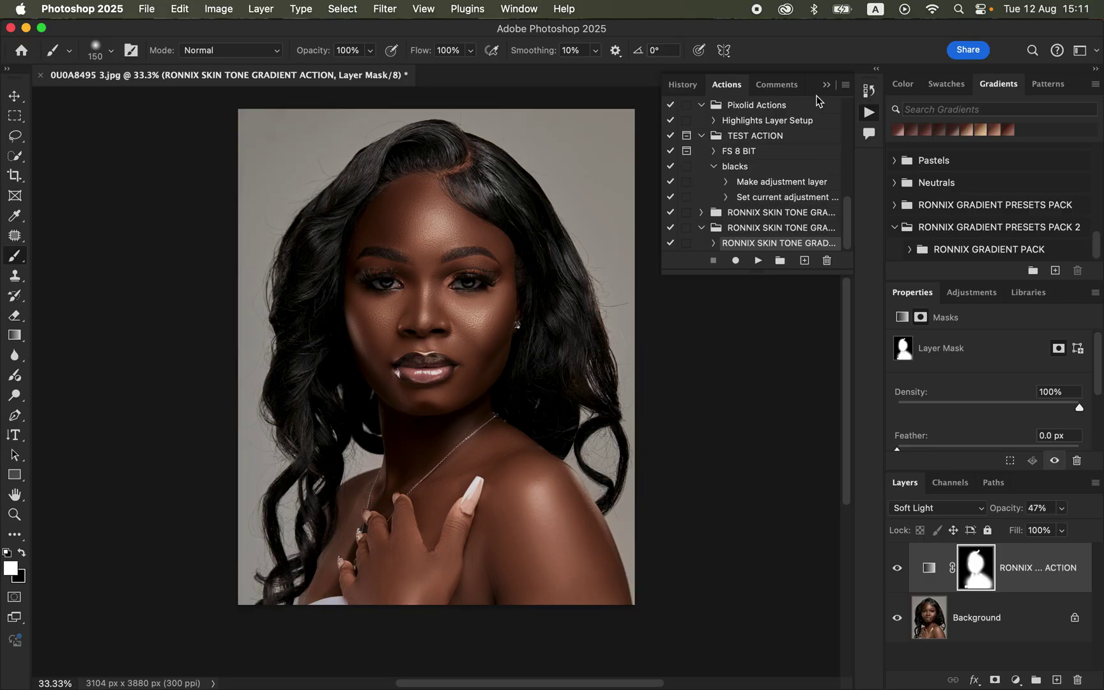